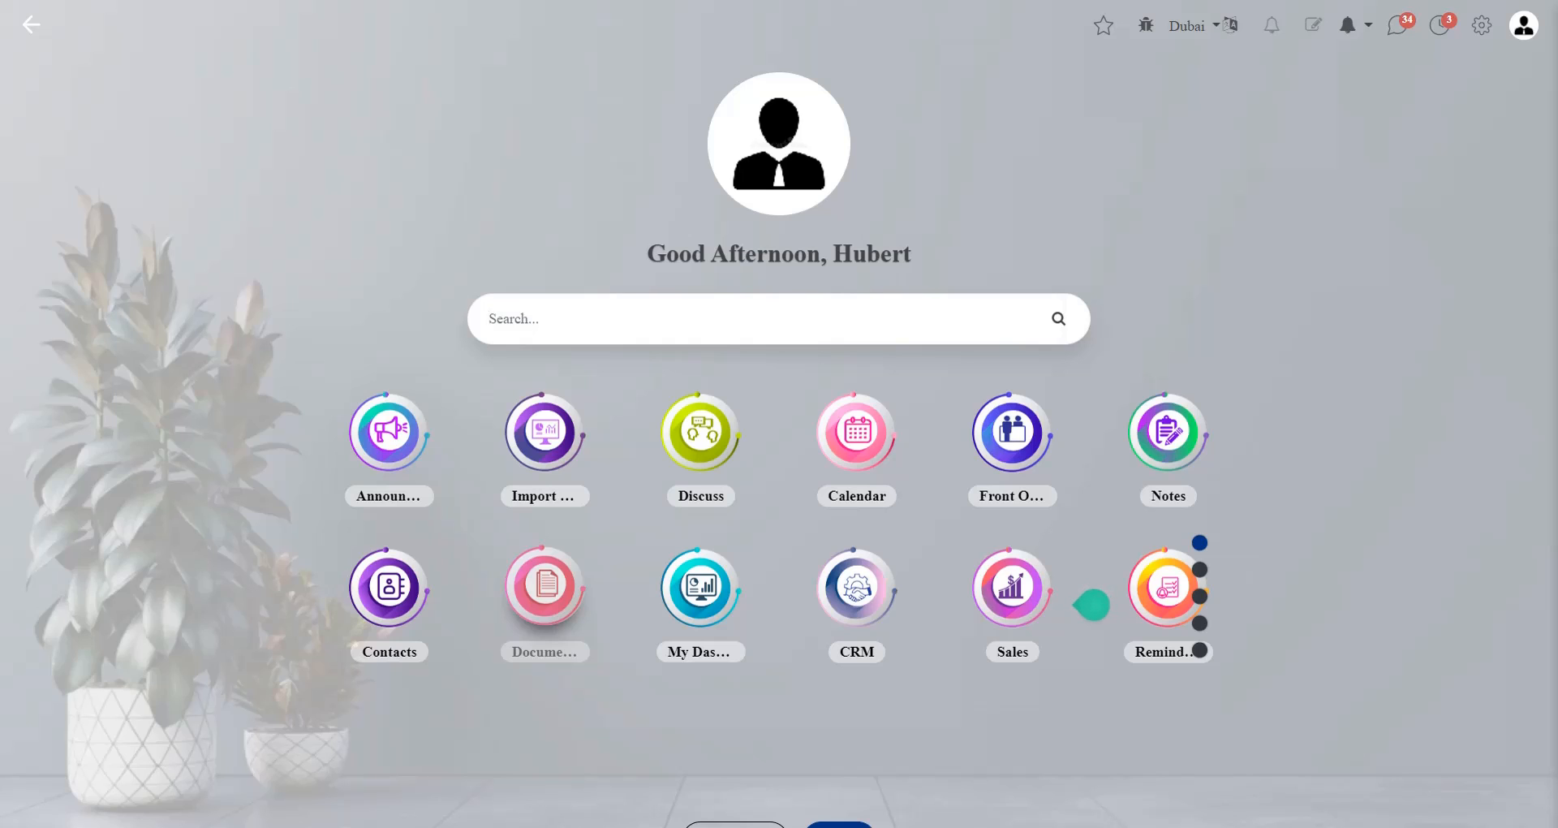
# Open the Payroll app and view its salary rule categories
pyautogui.write('pa')
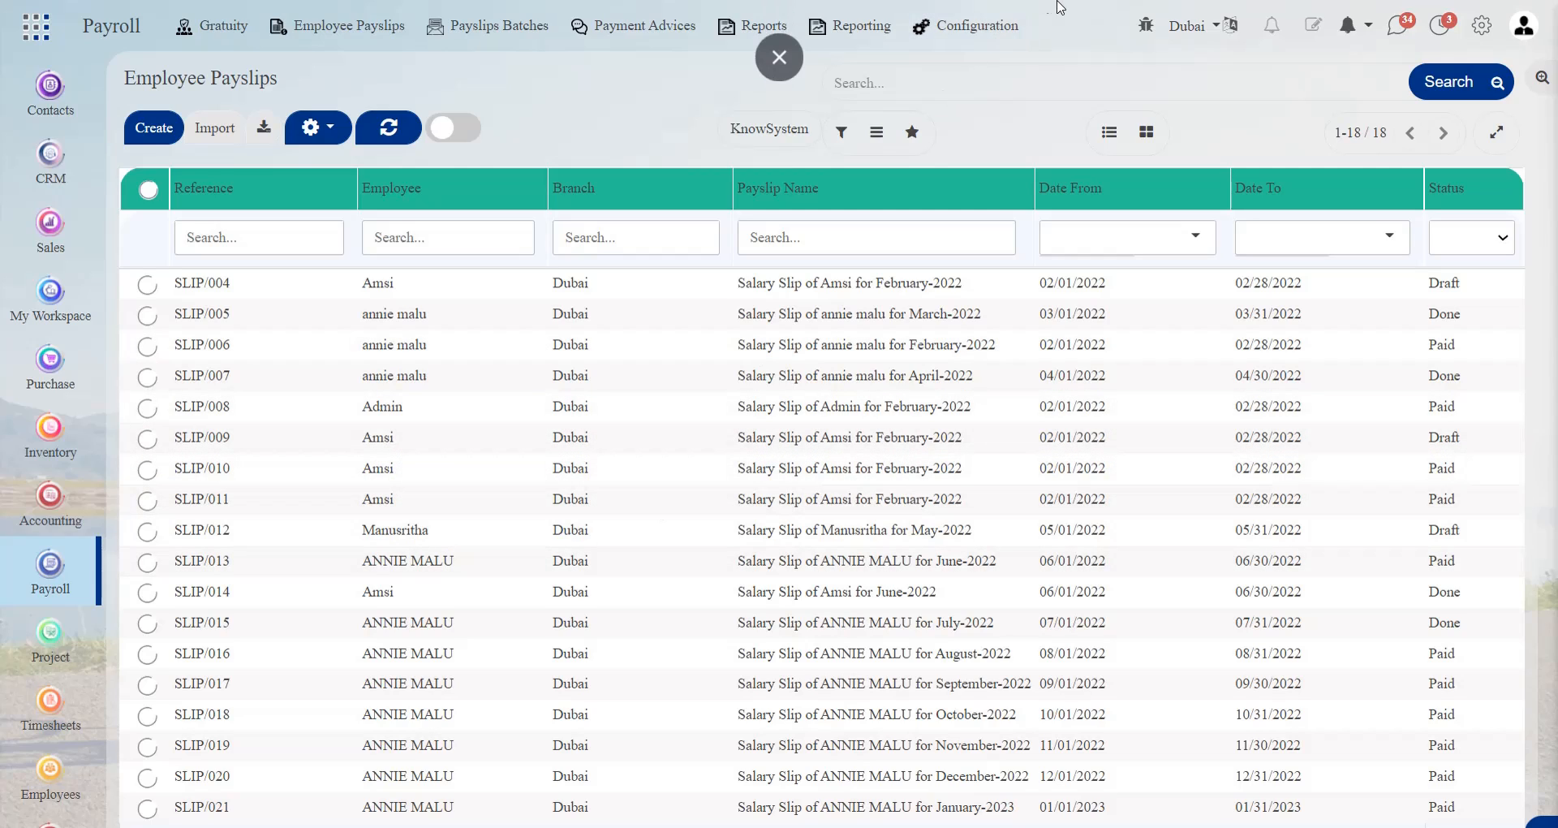
pyautogui.click(971, 17)
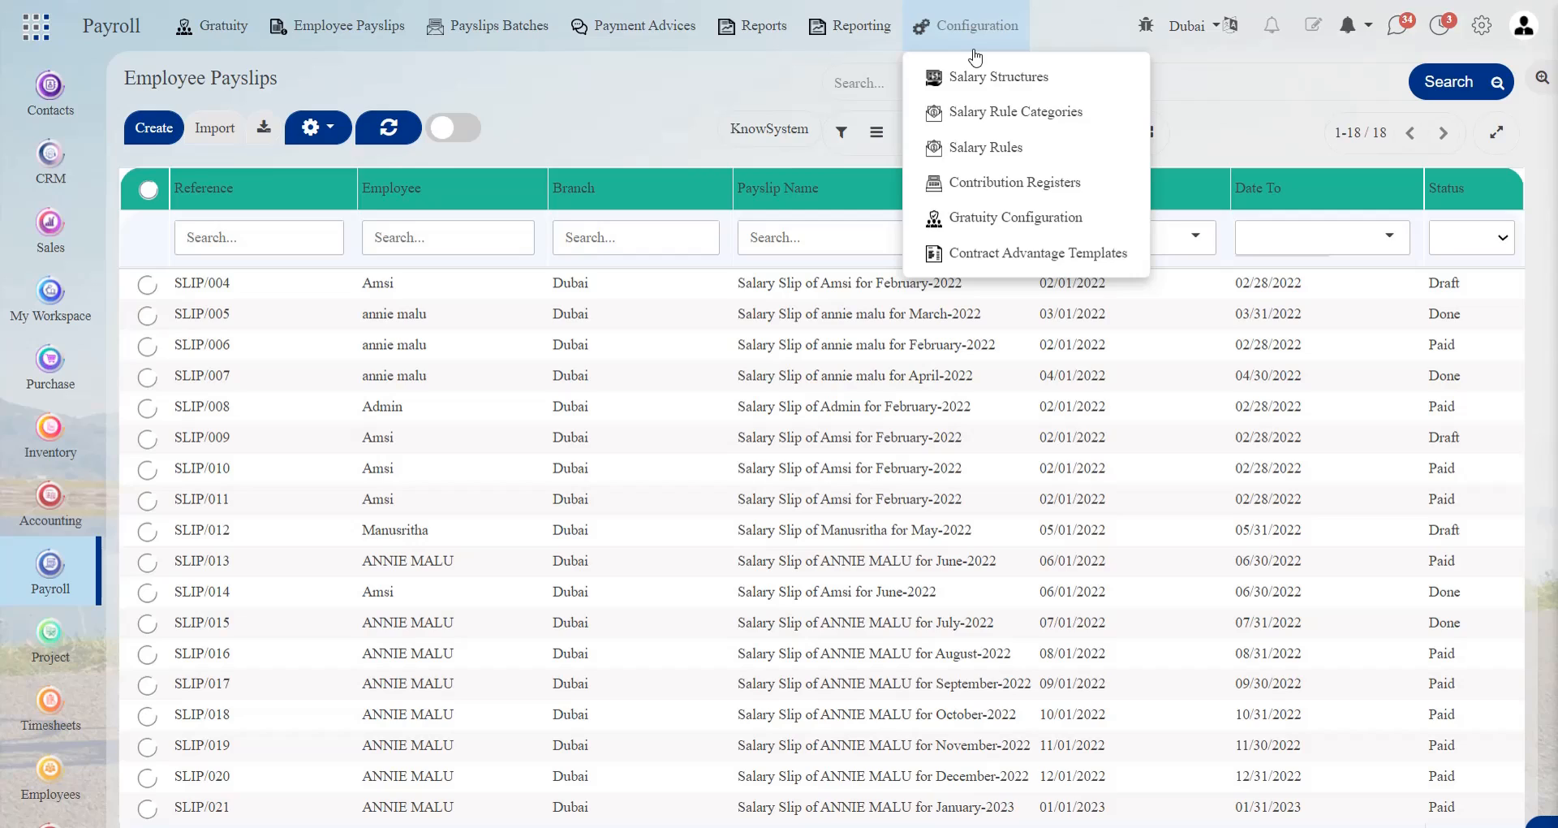
pyautogui.click(977, 120)
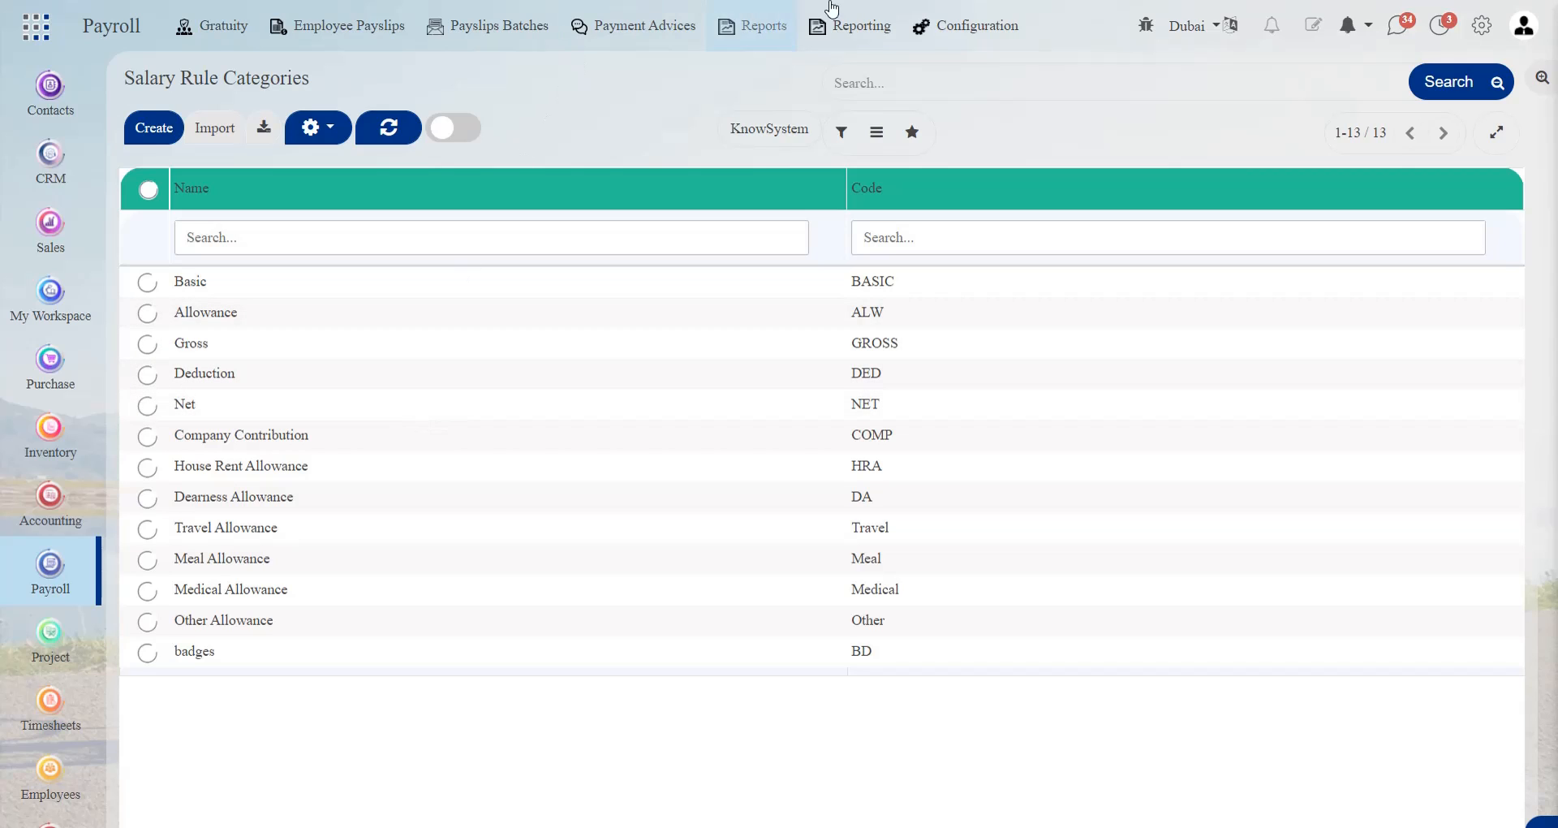
# Open the payroll salary rules and look through the list of existing rules
pyautogui.click(1004, 21)
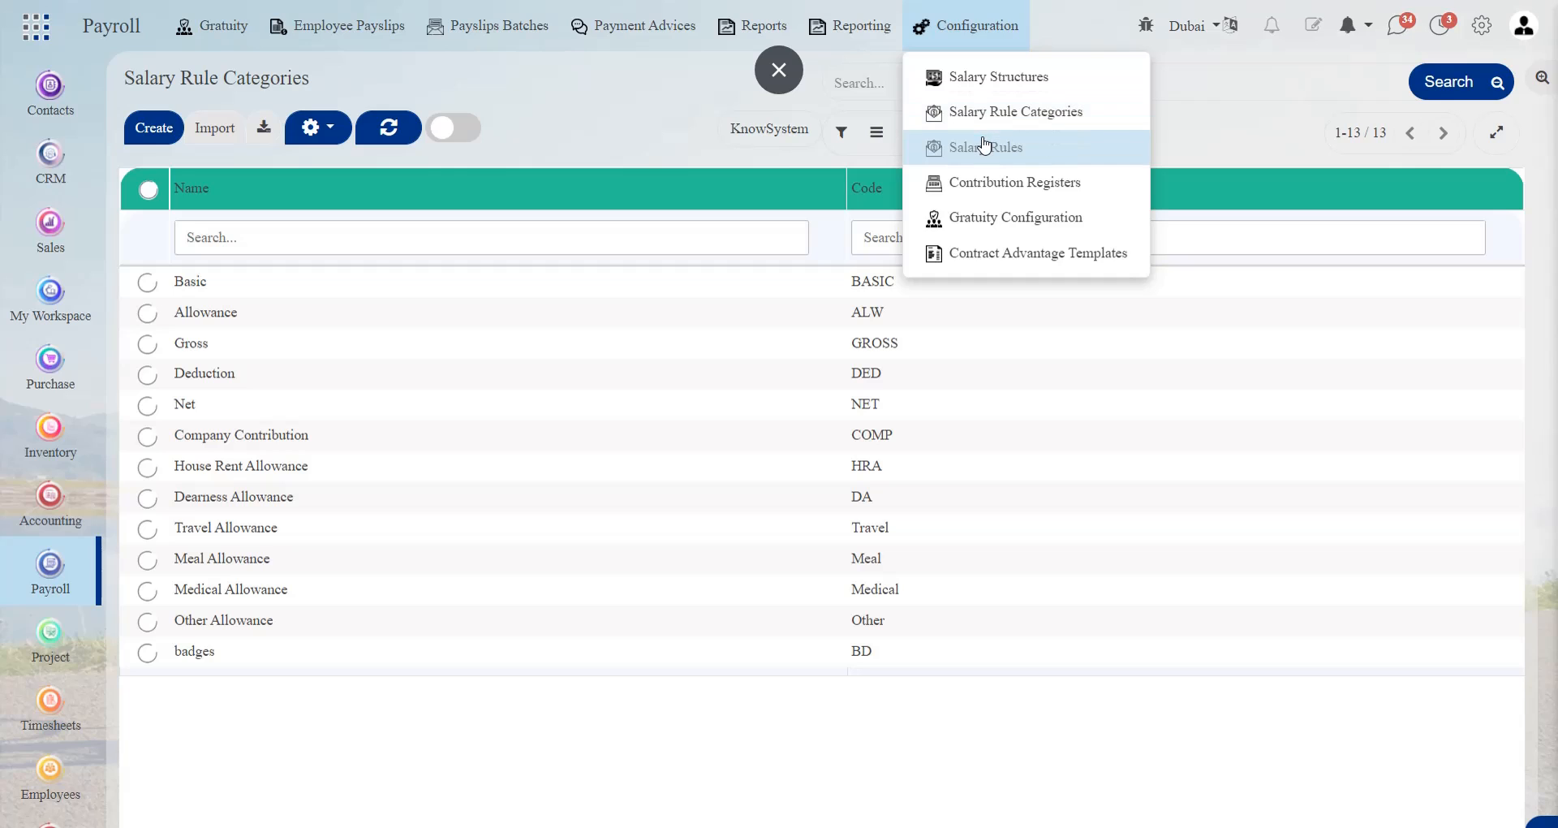
pyautogui.click(985, 145)
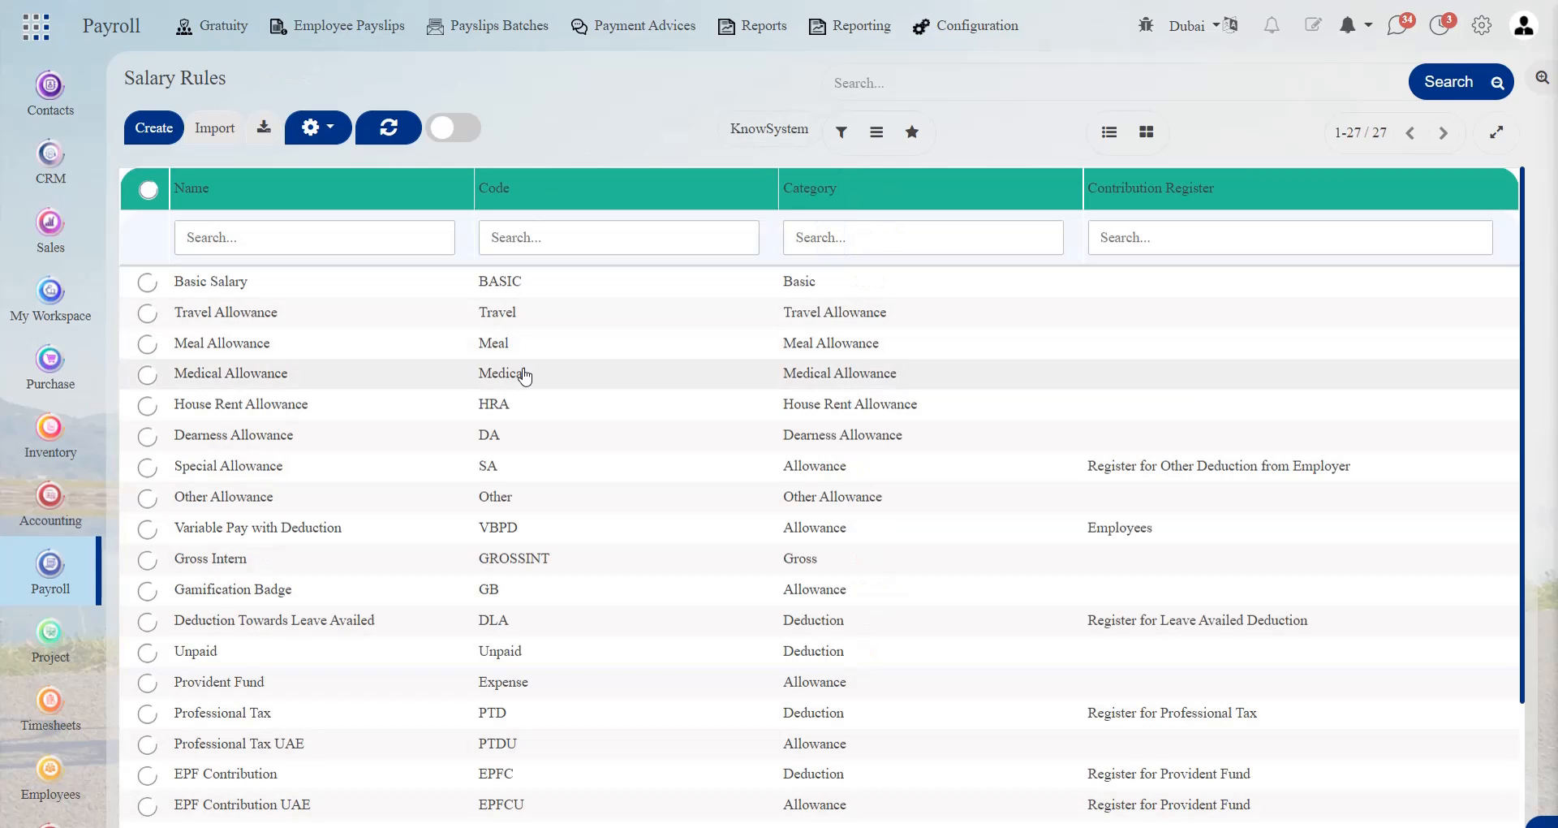
pyautogui.scroll(-3, 539, 467)
pyautogui.scroll(3, 539, 467)
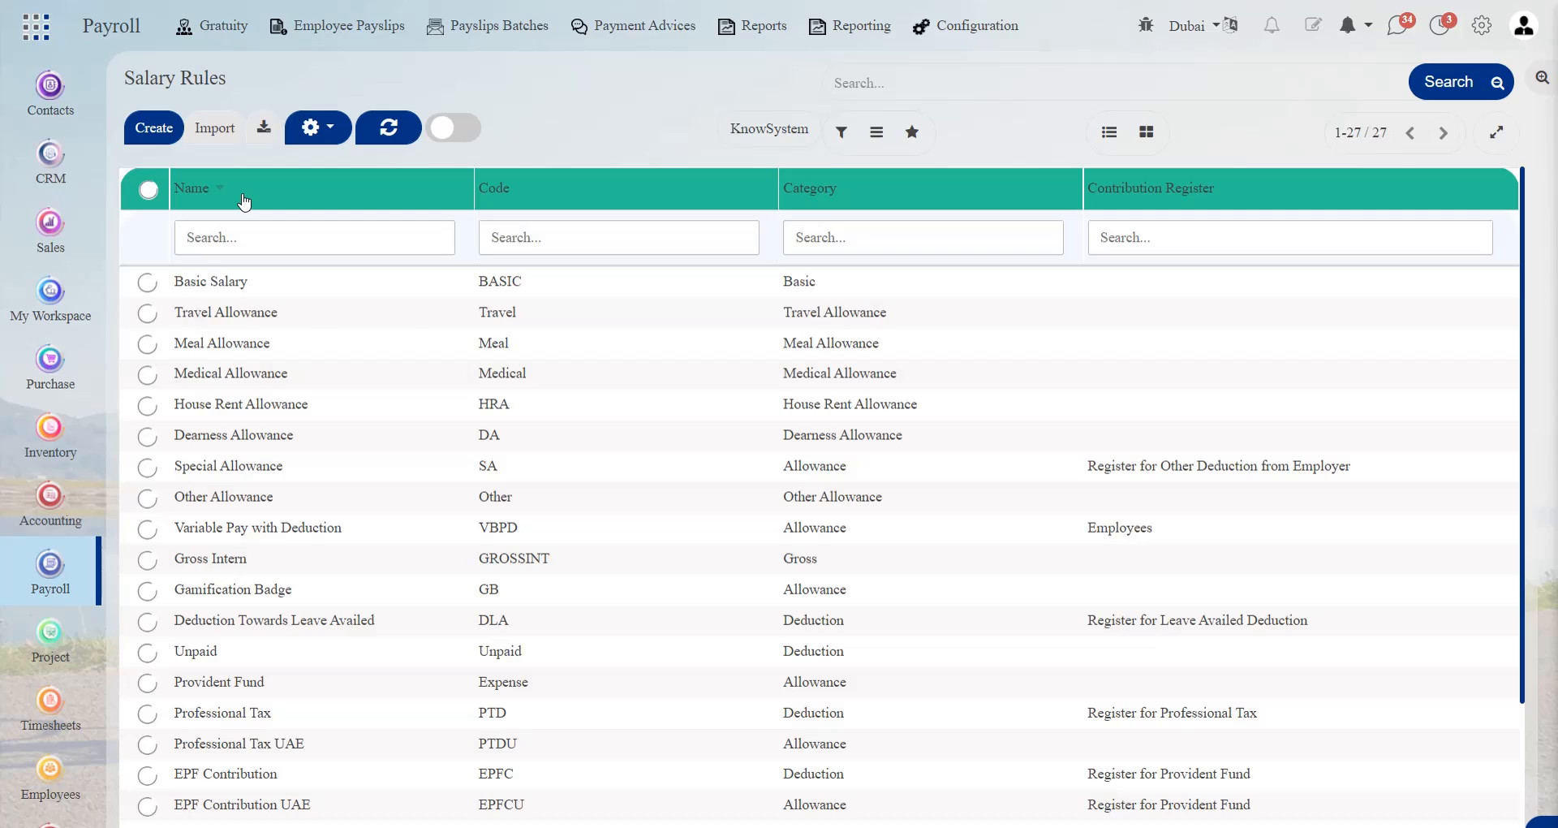
pyautogui.moveTo(244, 200)
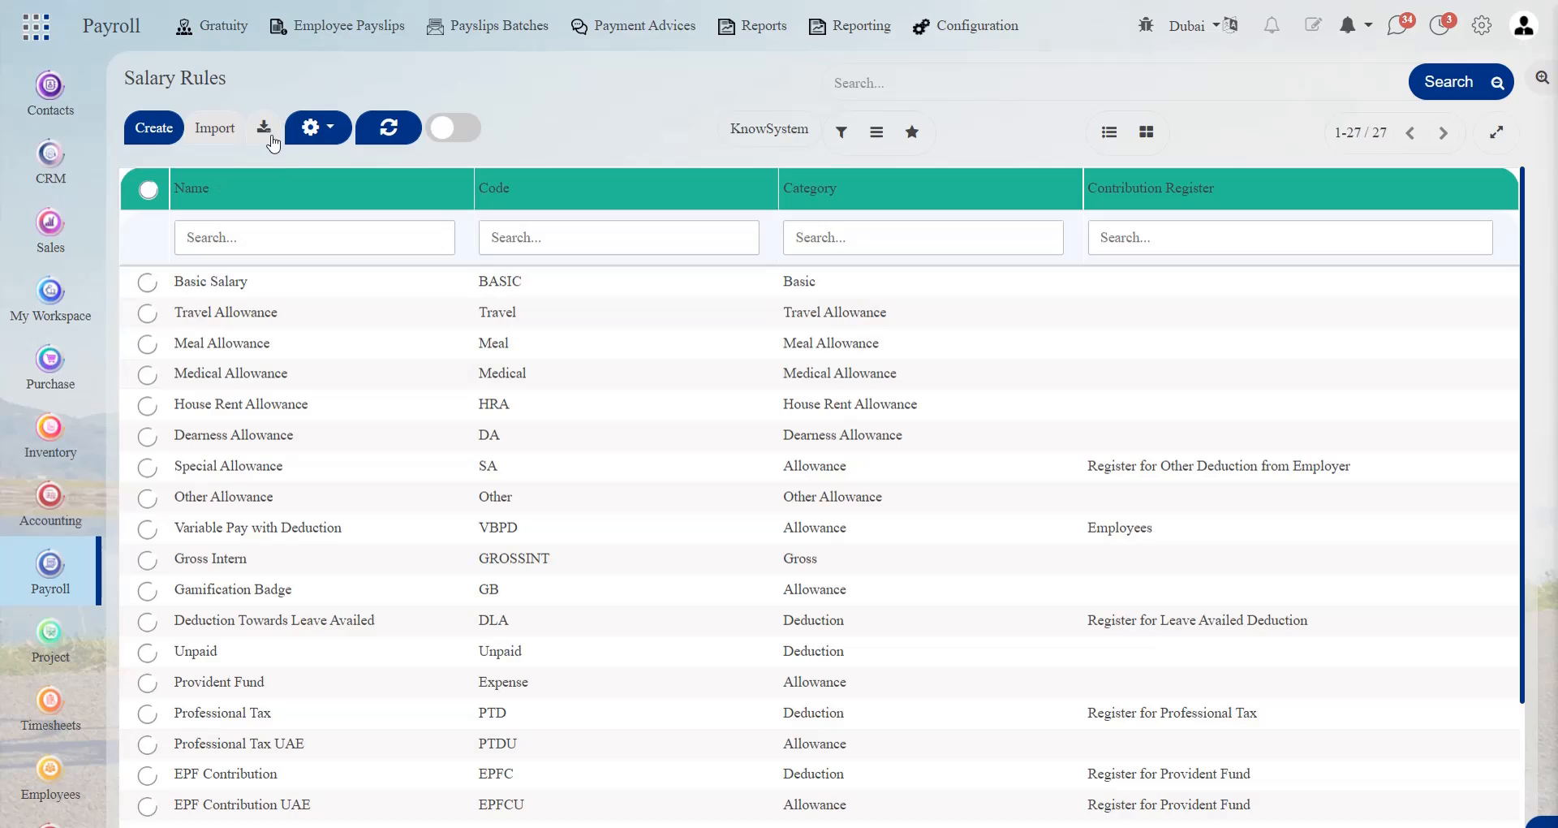
# Open the Basic Salary rule for editing and examine its category, condition and amount type options
pyautogui.click(380, 296)
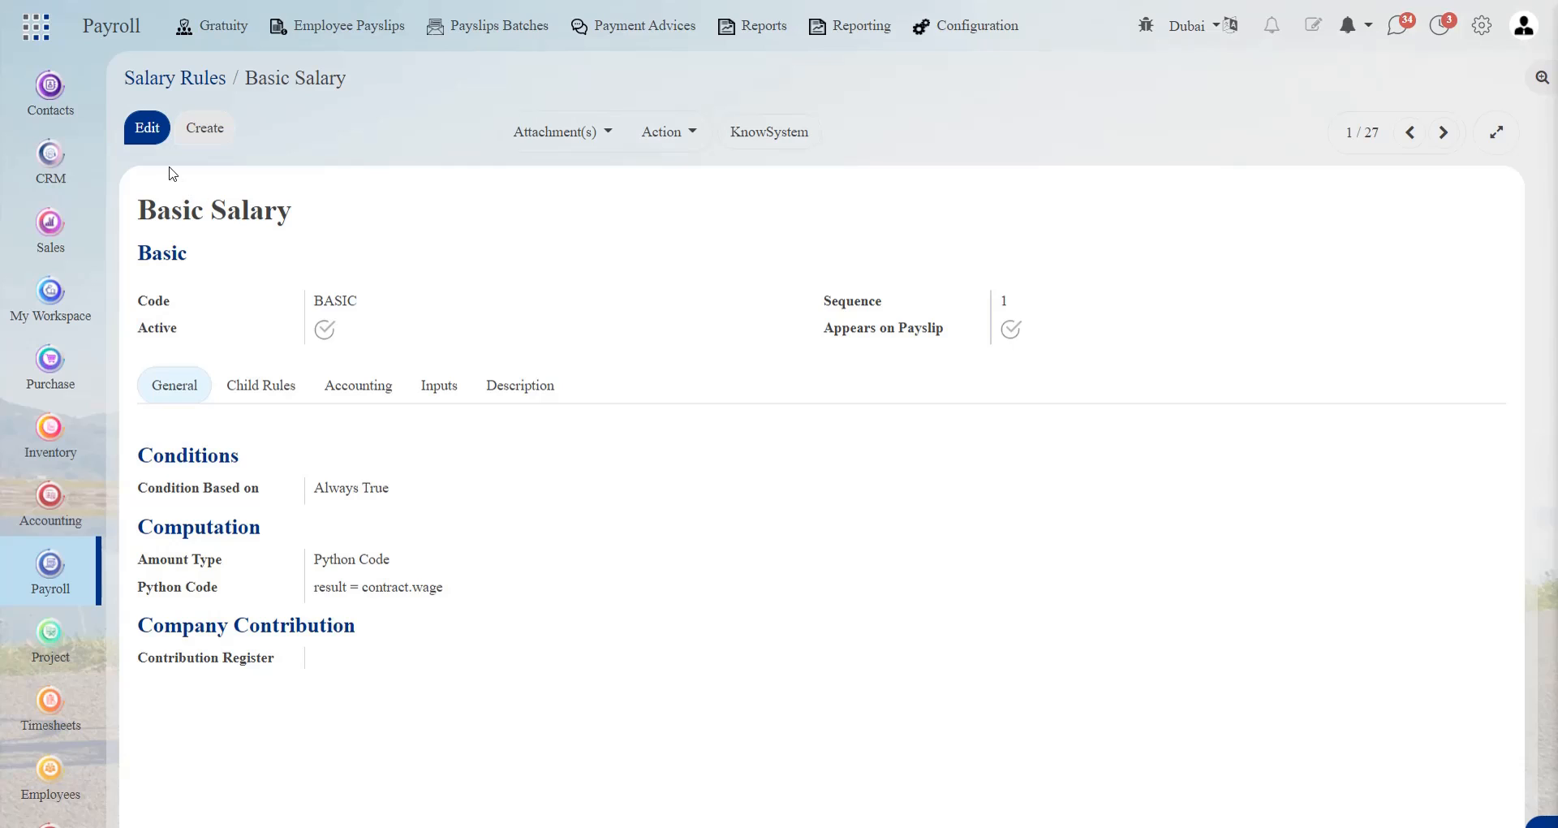
pyautogui.click(147, 129)
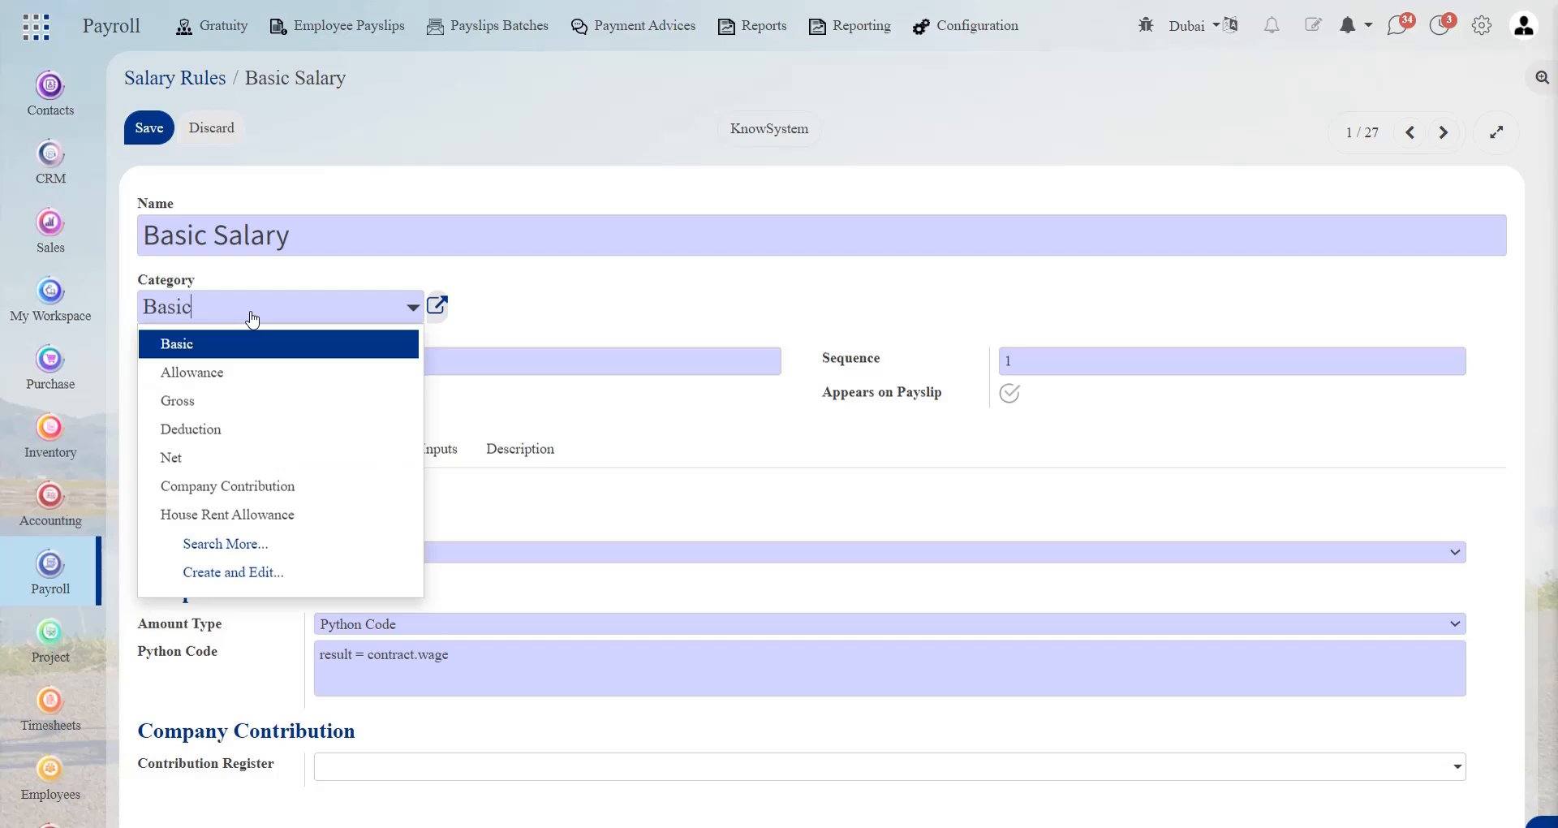
pyautogui.click(253, 317)
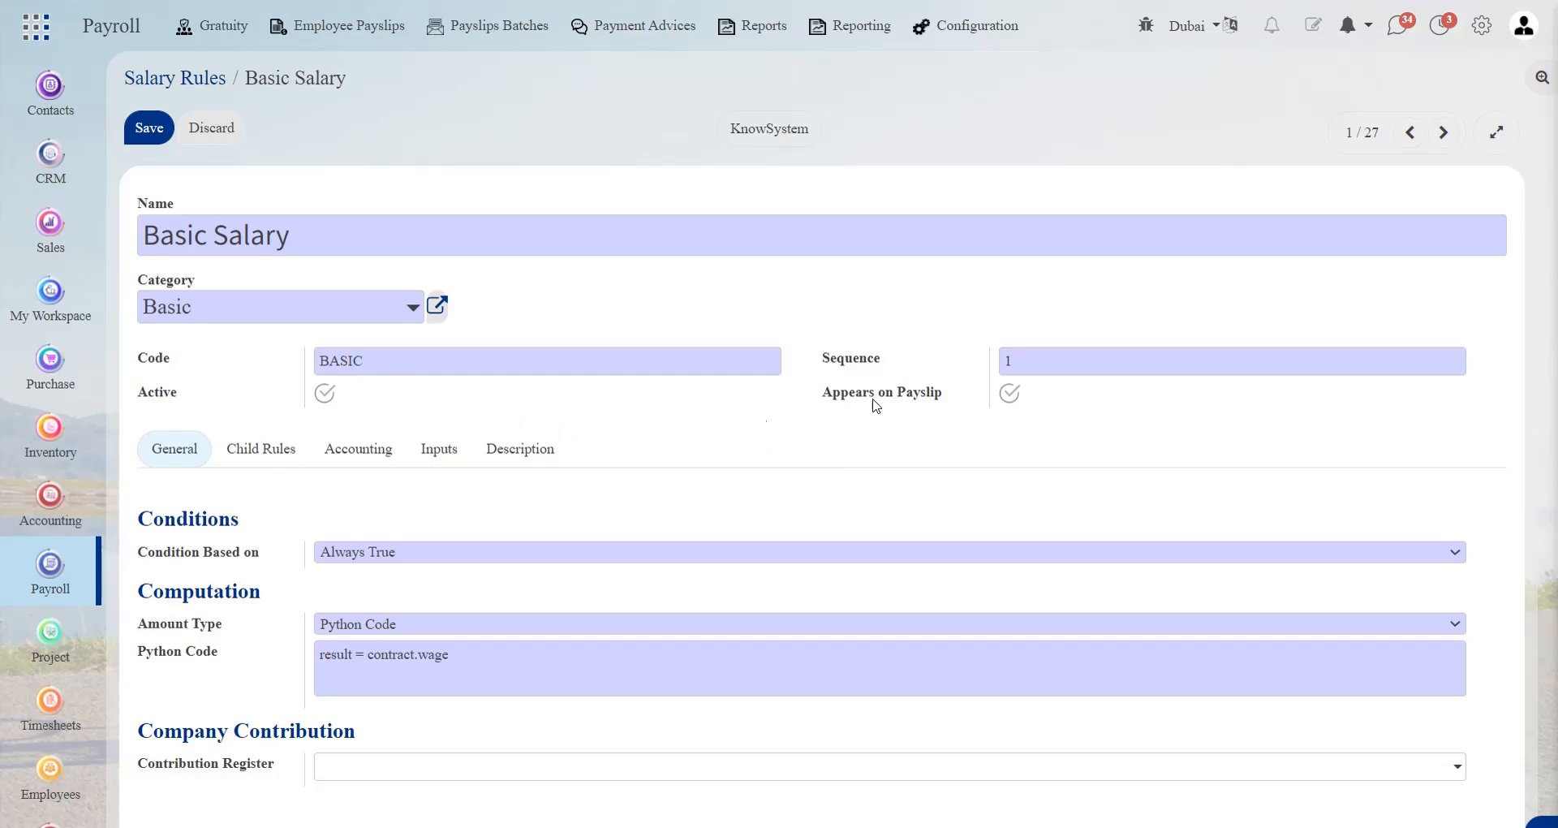
pyautogui.click(407, 555)
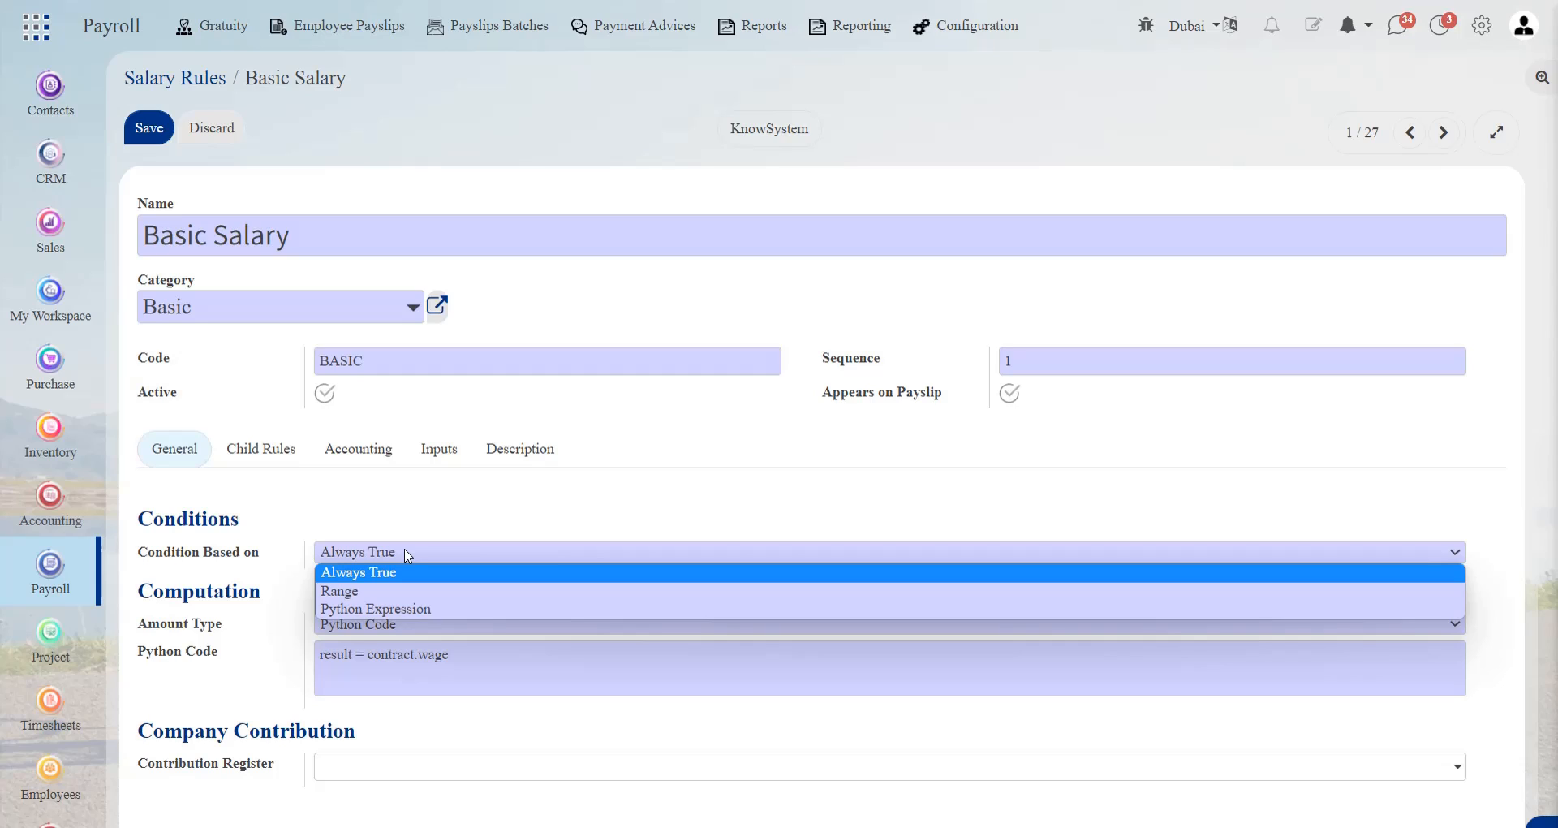
pyautogui.click(408, 555)
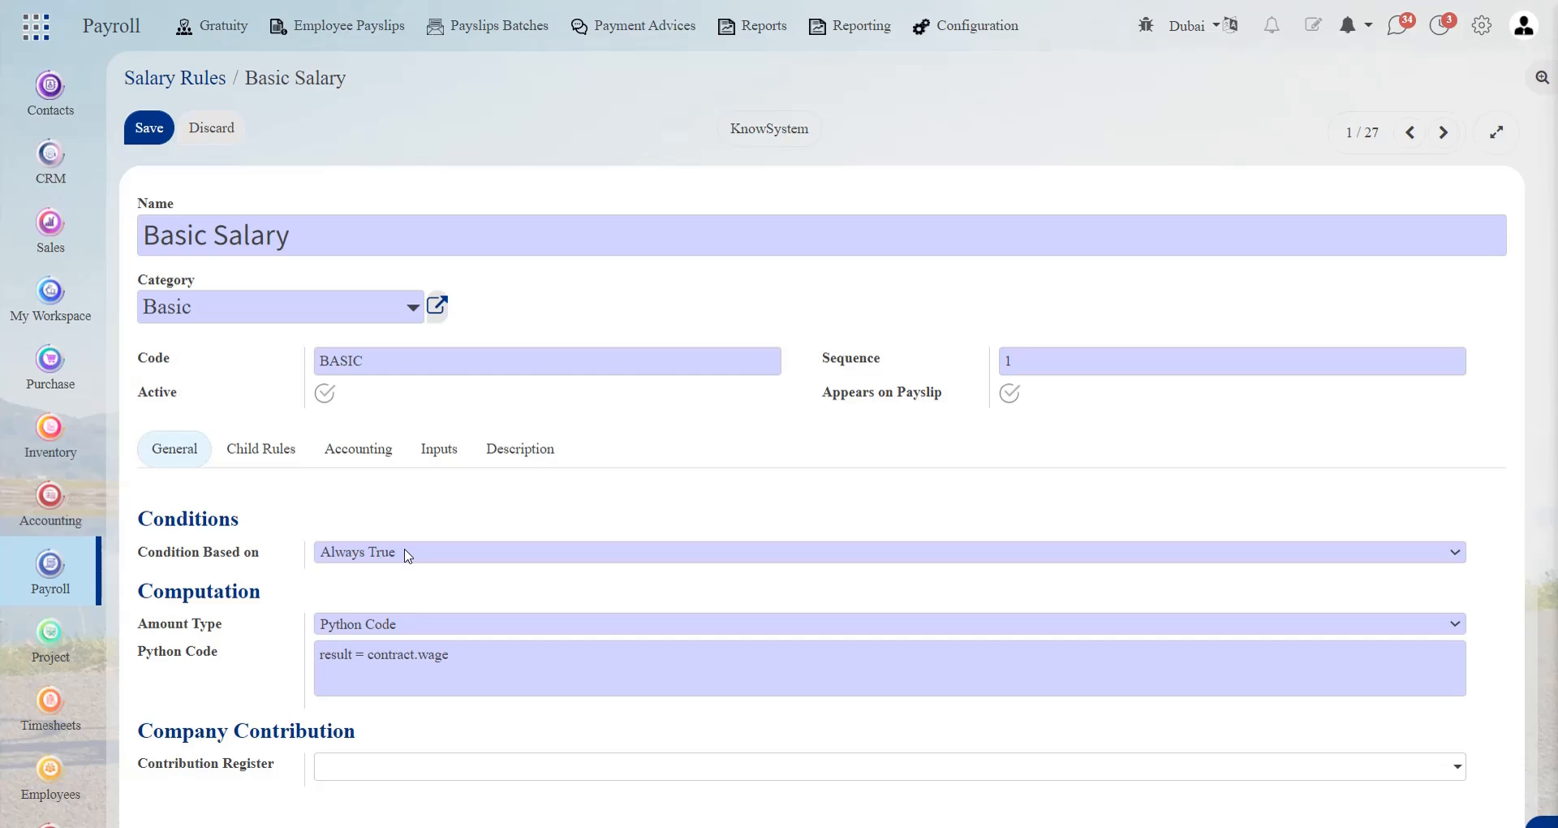
pyautogui.click(414, 628)
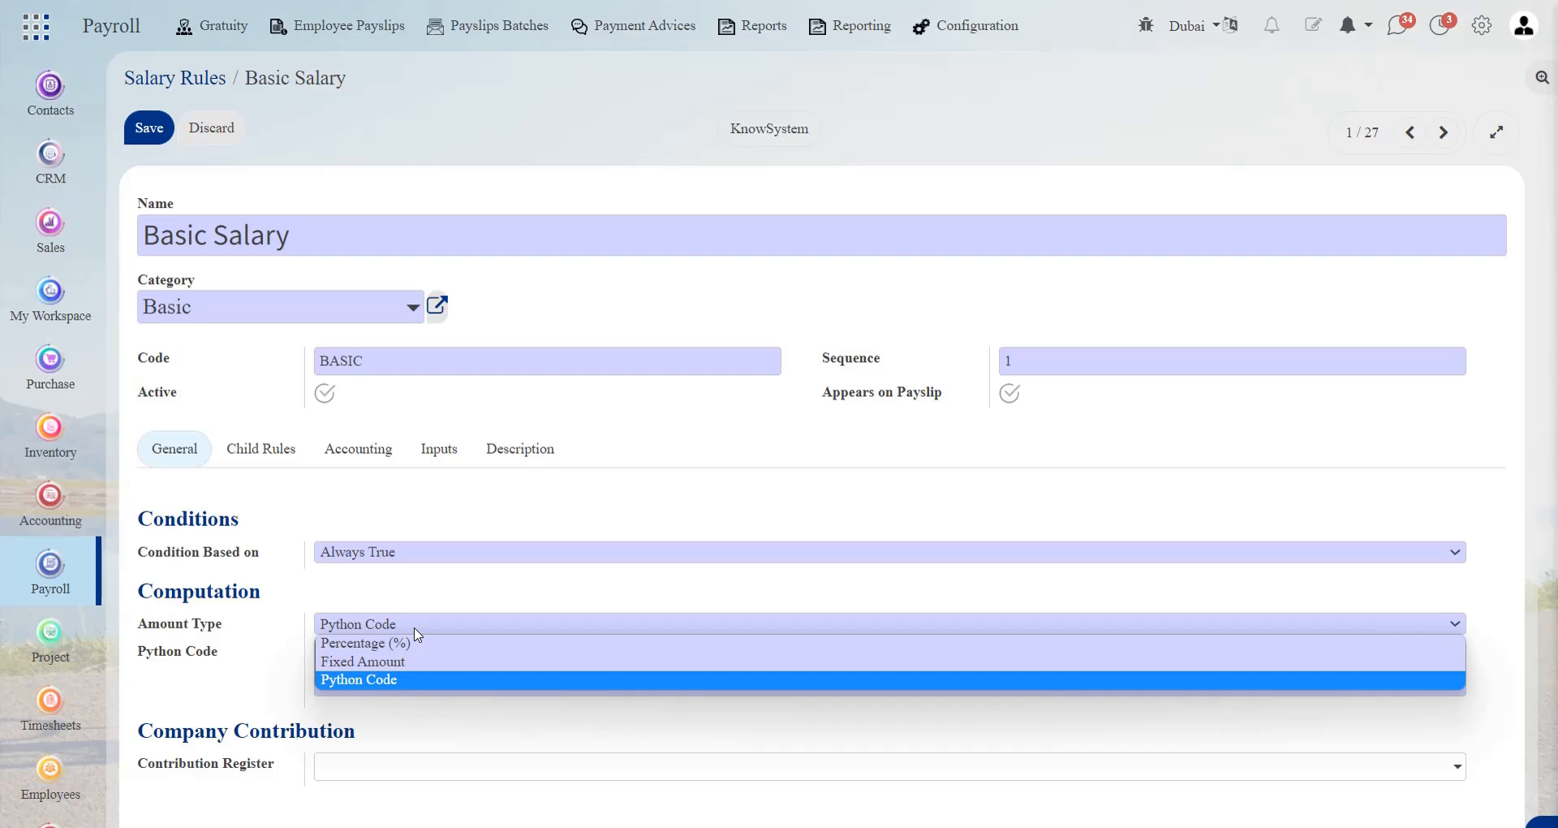
pyautogui.click(415, 631)
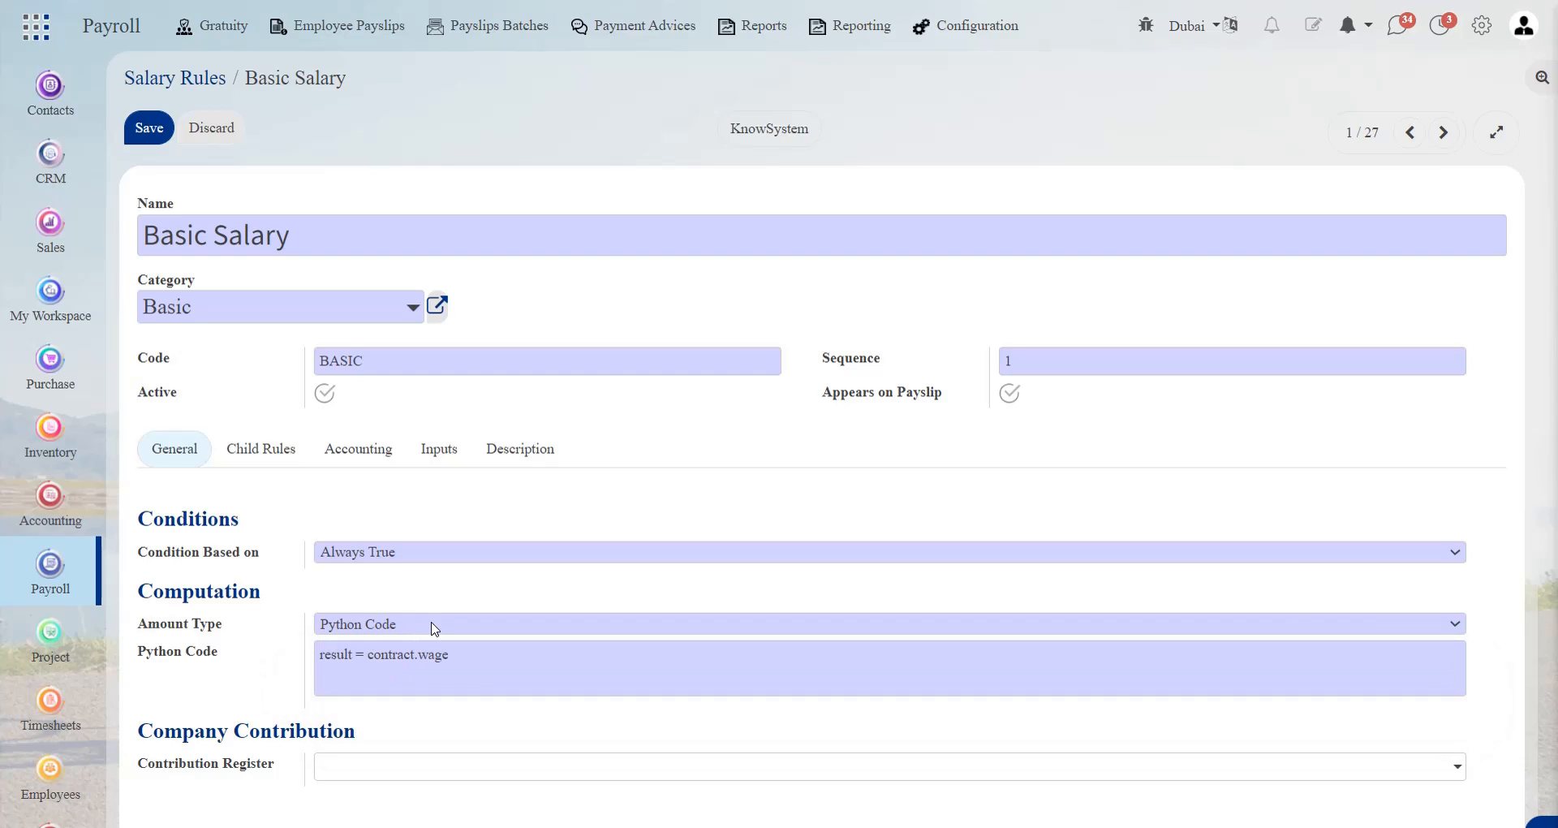
pyautogui.click(434, 625)
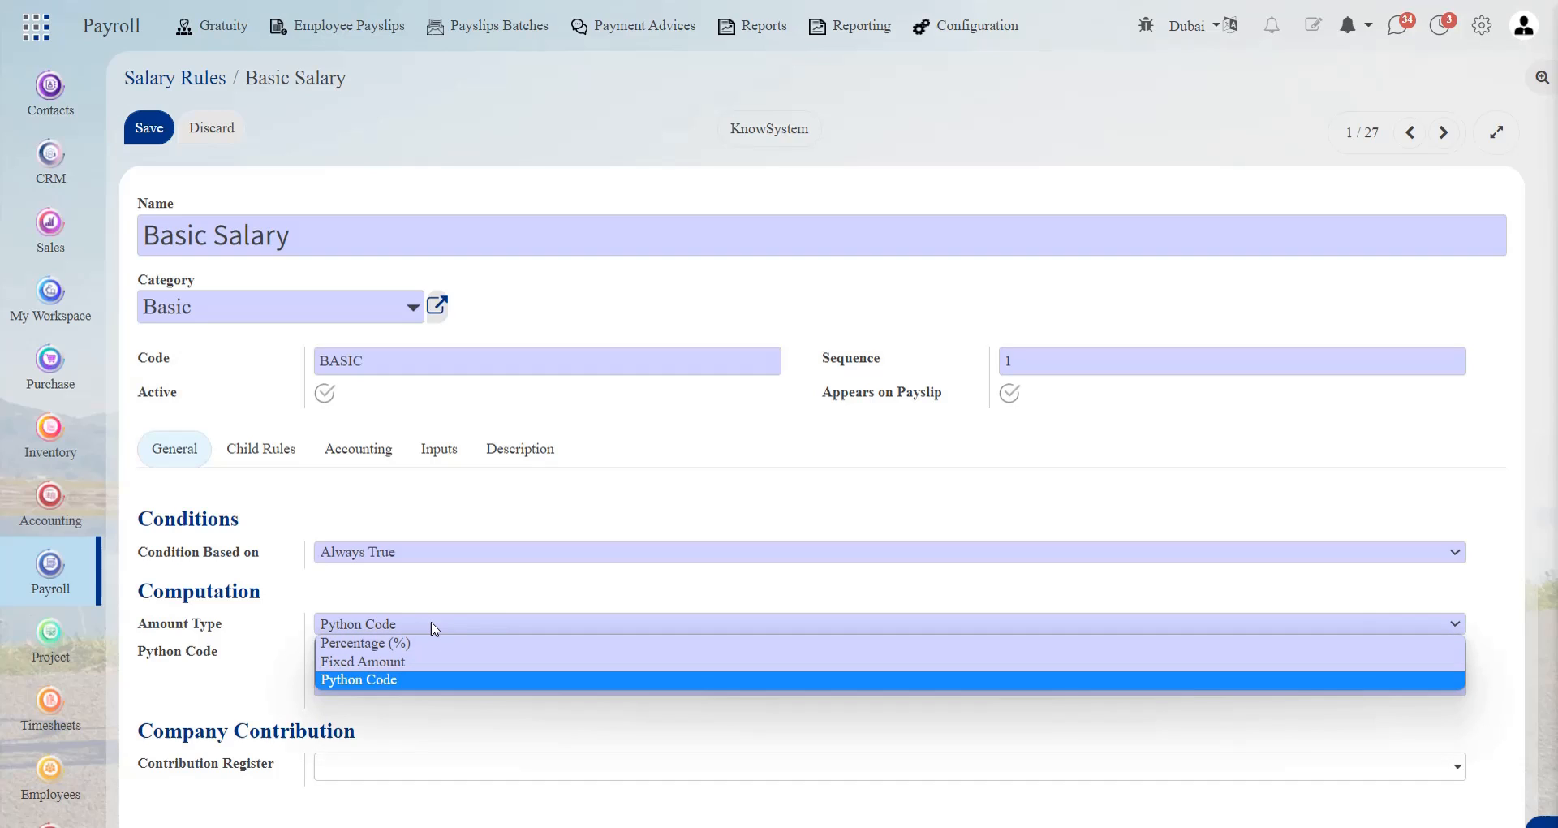
pyautogui.click(395, 684)
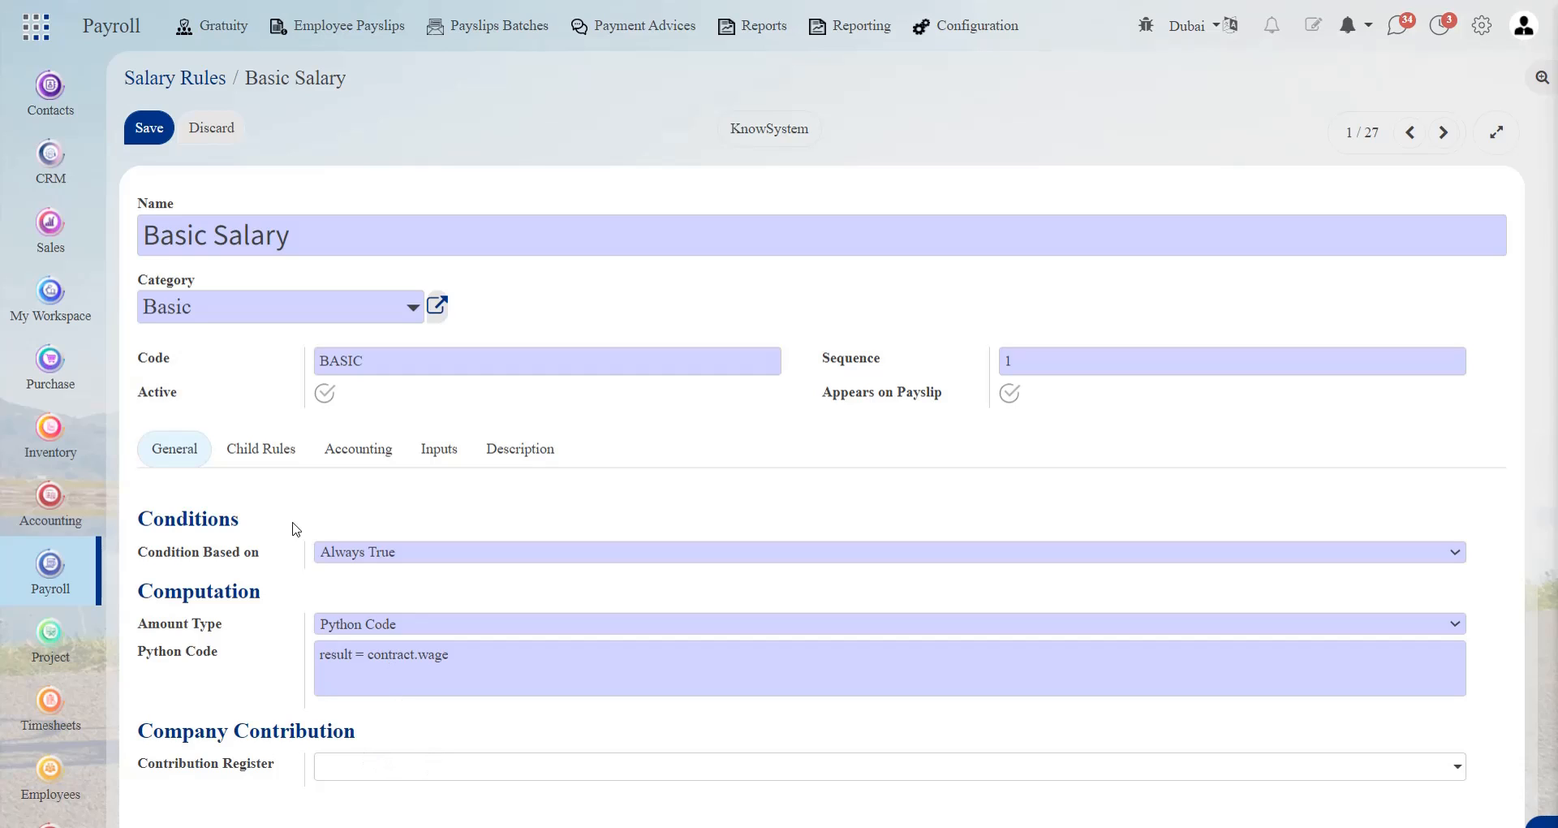
# Review the Basic Salary rule's child rules, accounting and inputs, then save it and return to the salary rules list
pyautogui.click(281, 463)
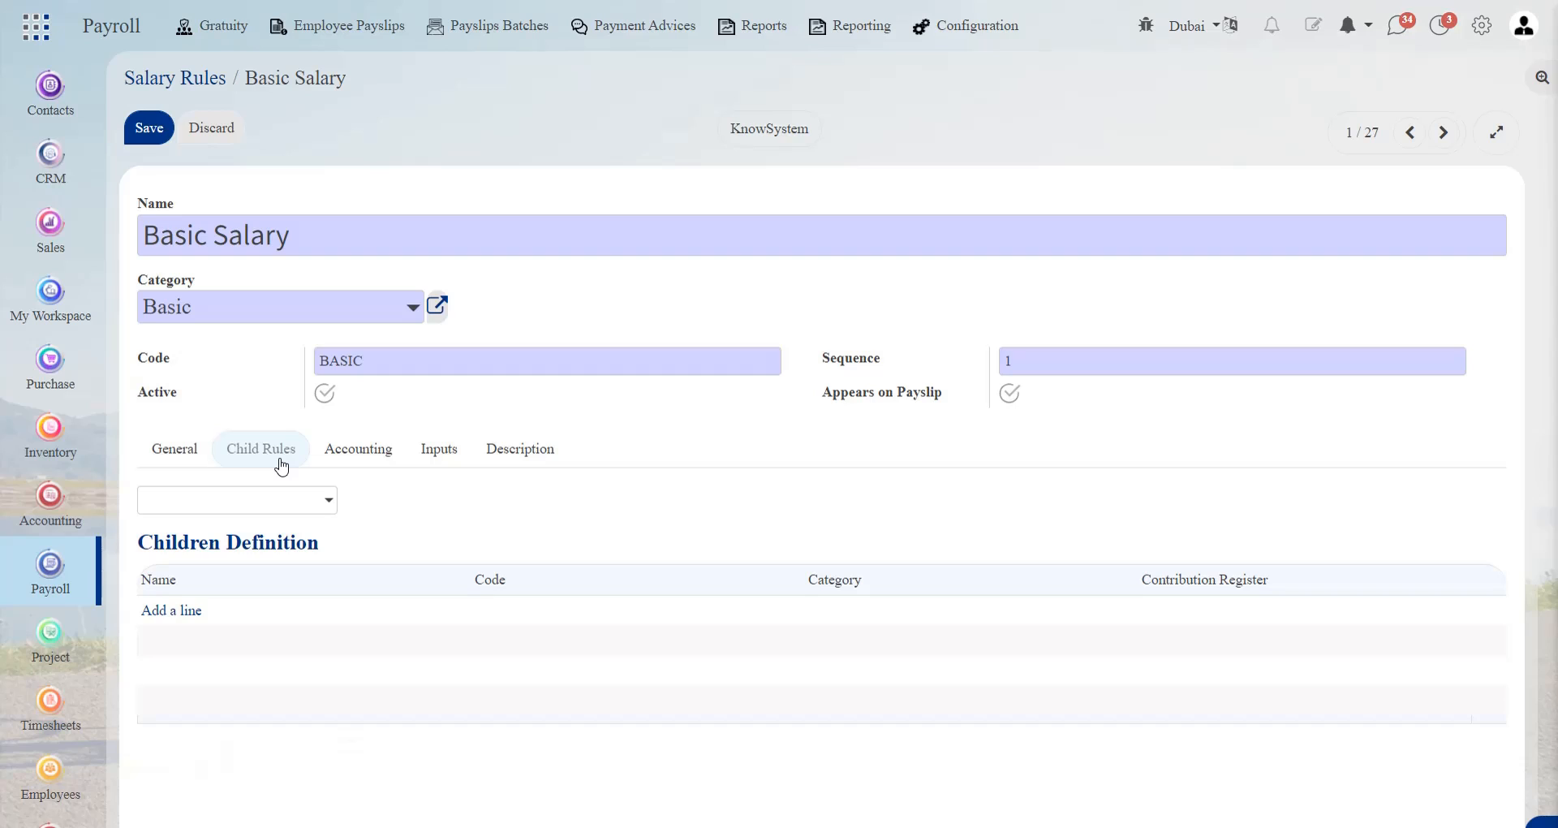
pyautogui.click(349, 461)
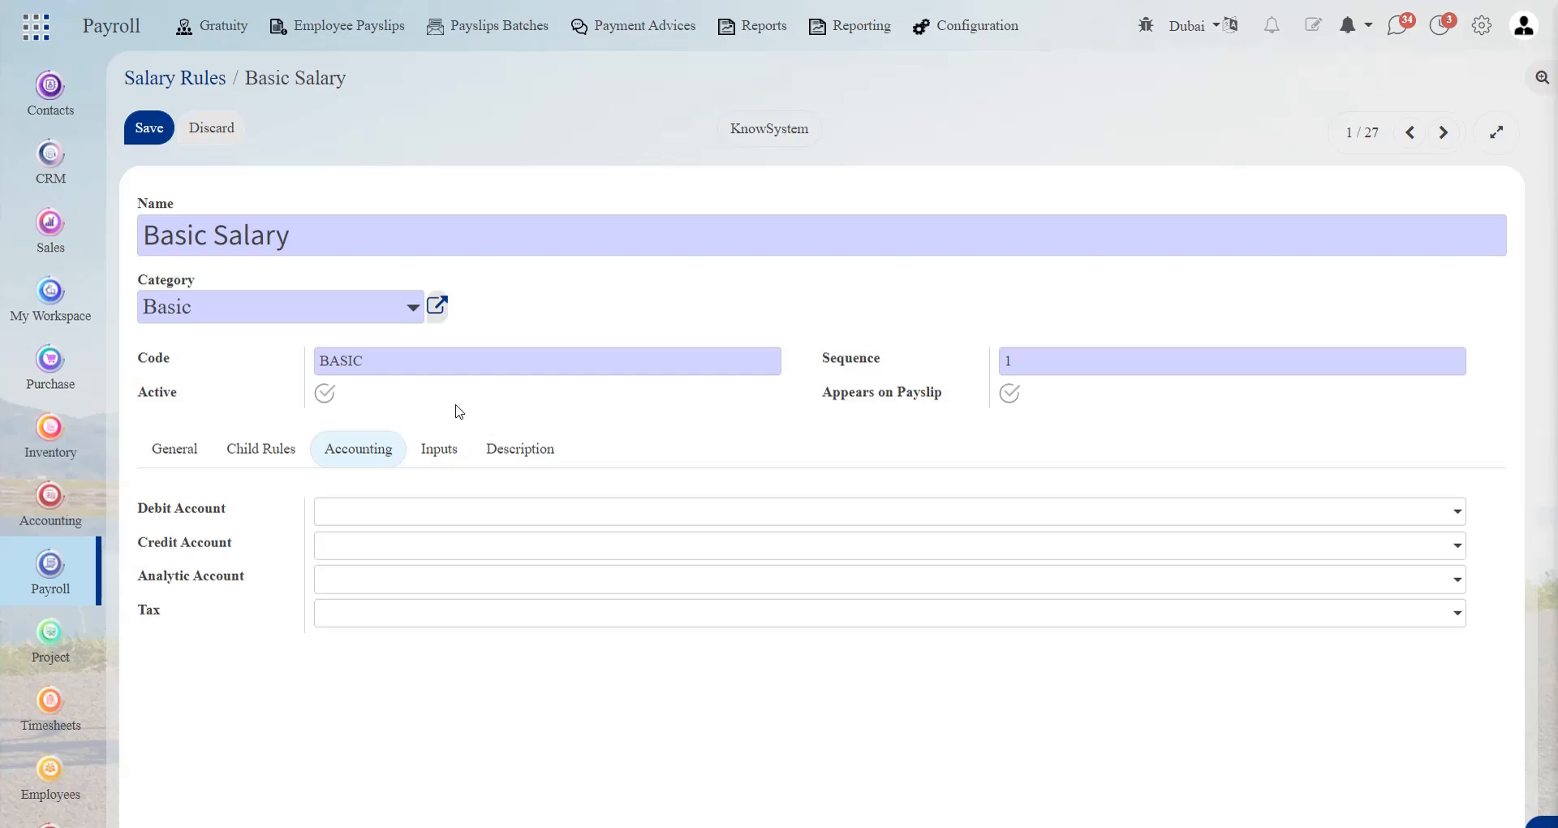
pyautogui.click(463, 453)
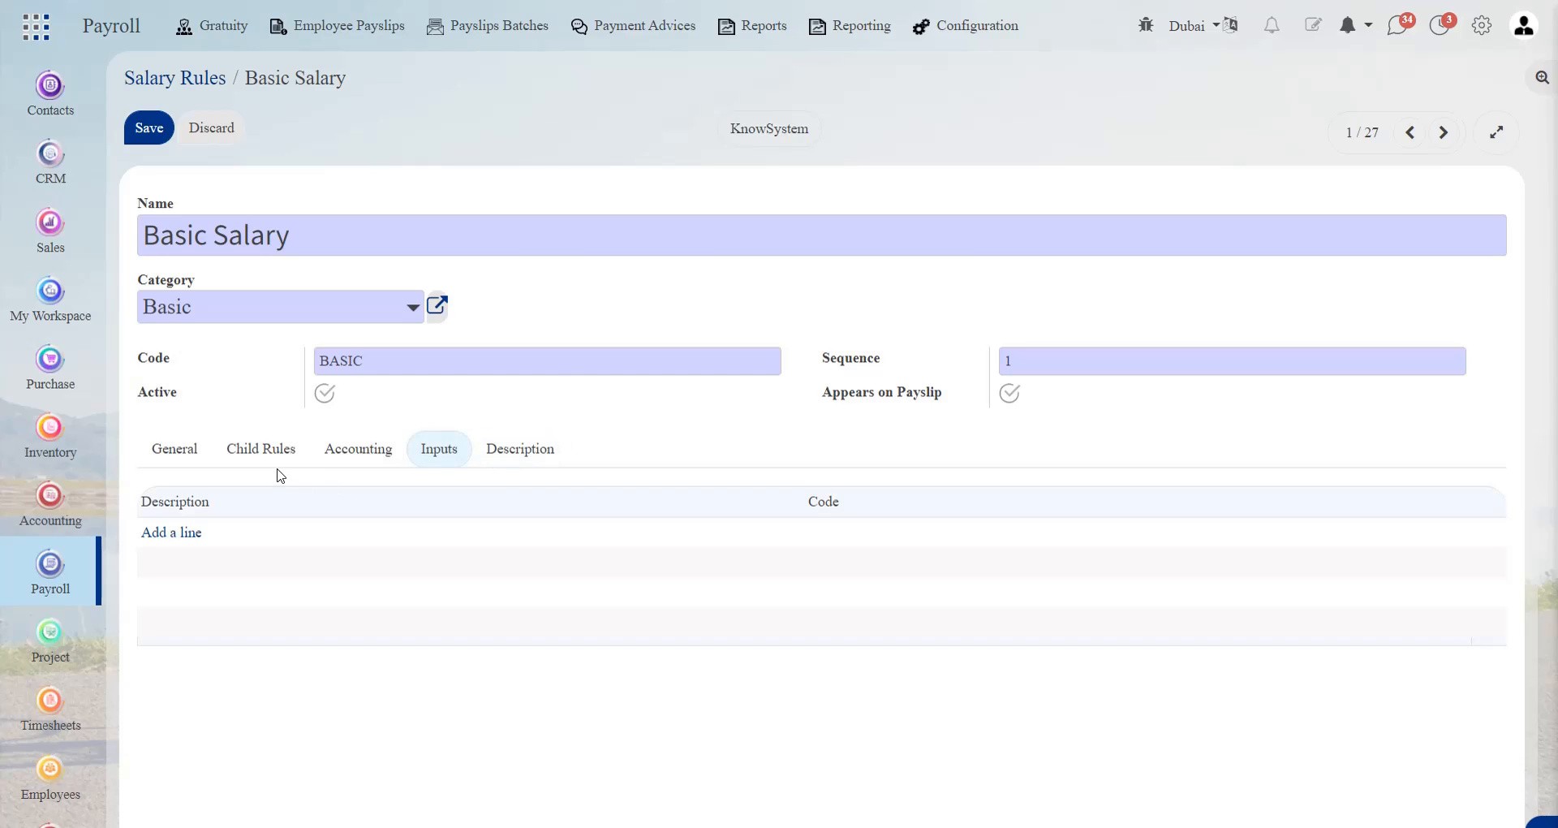
pyautogui.click(140, 131)
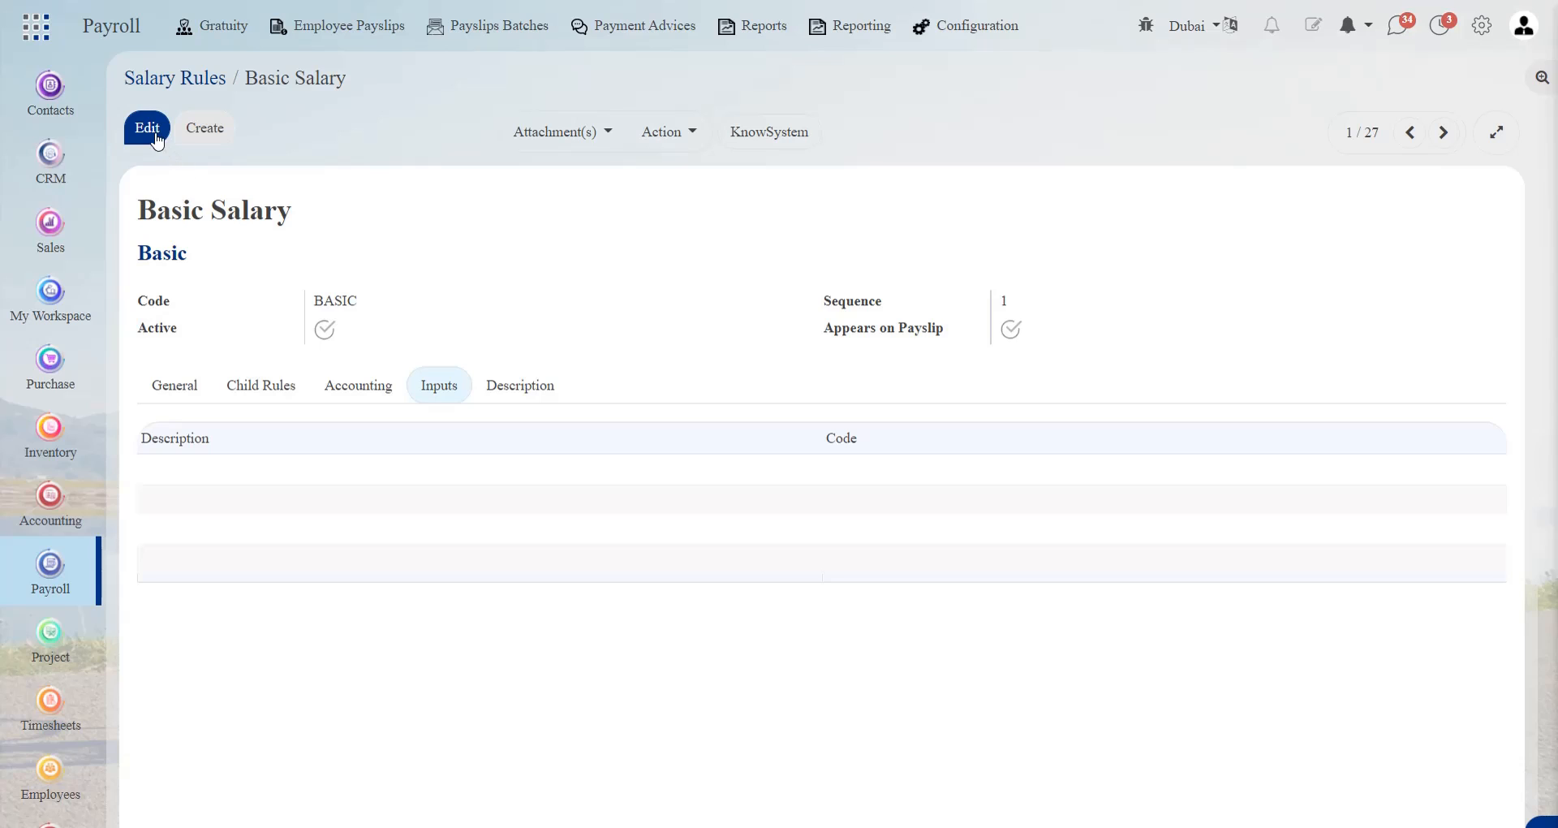
pyautogui.click(216, 92)
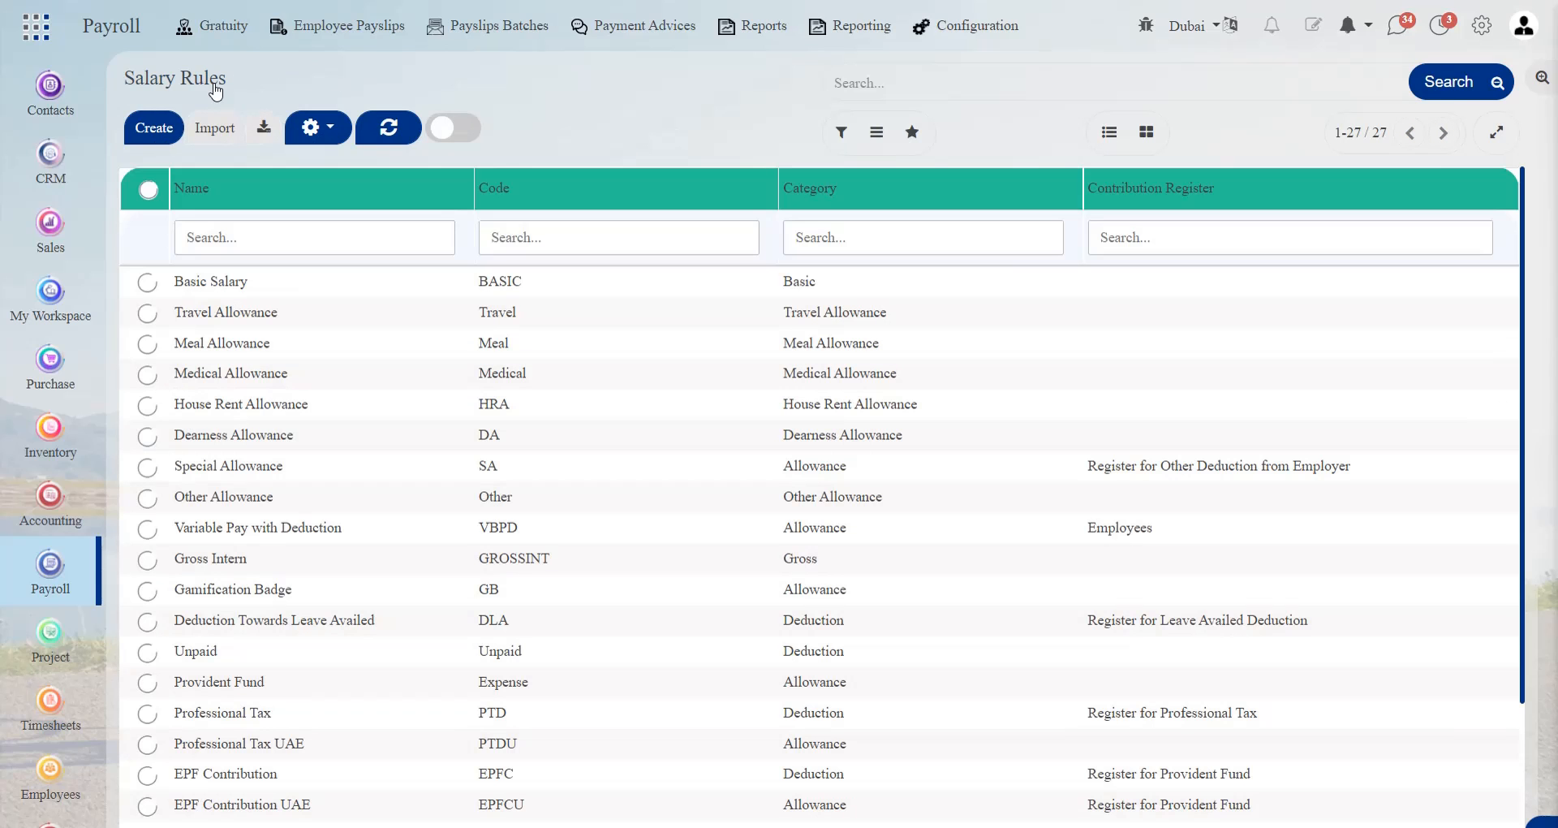
# Start a new salary rule named Unpaid in the Deduction category with the code UNP
pyautogui.click(160, 139)
pyautogui.click(203, 226)
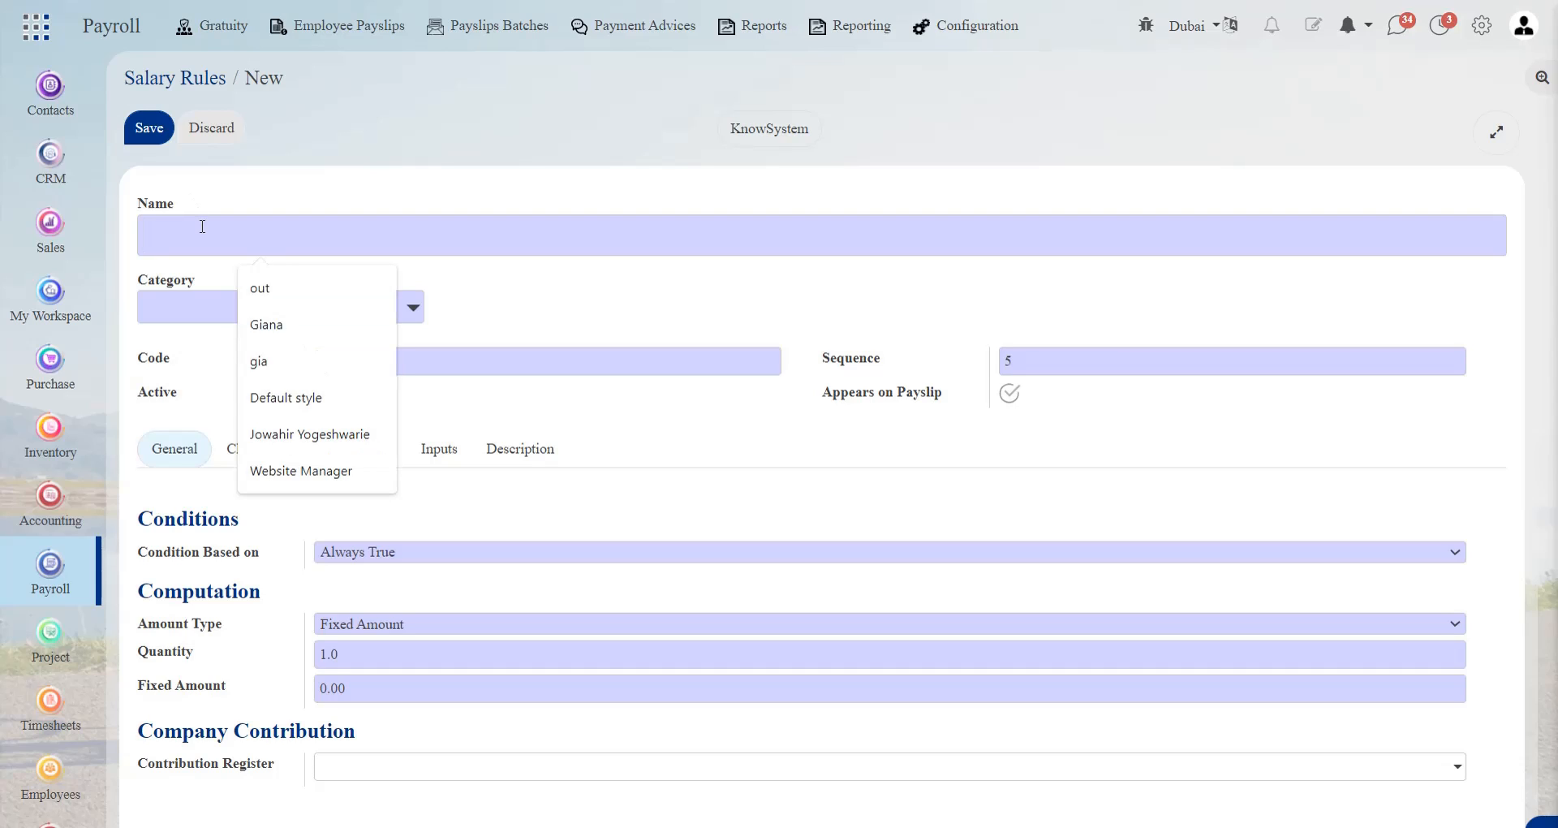
pyautogui.write('Uno')
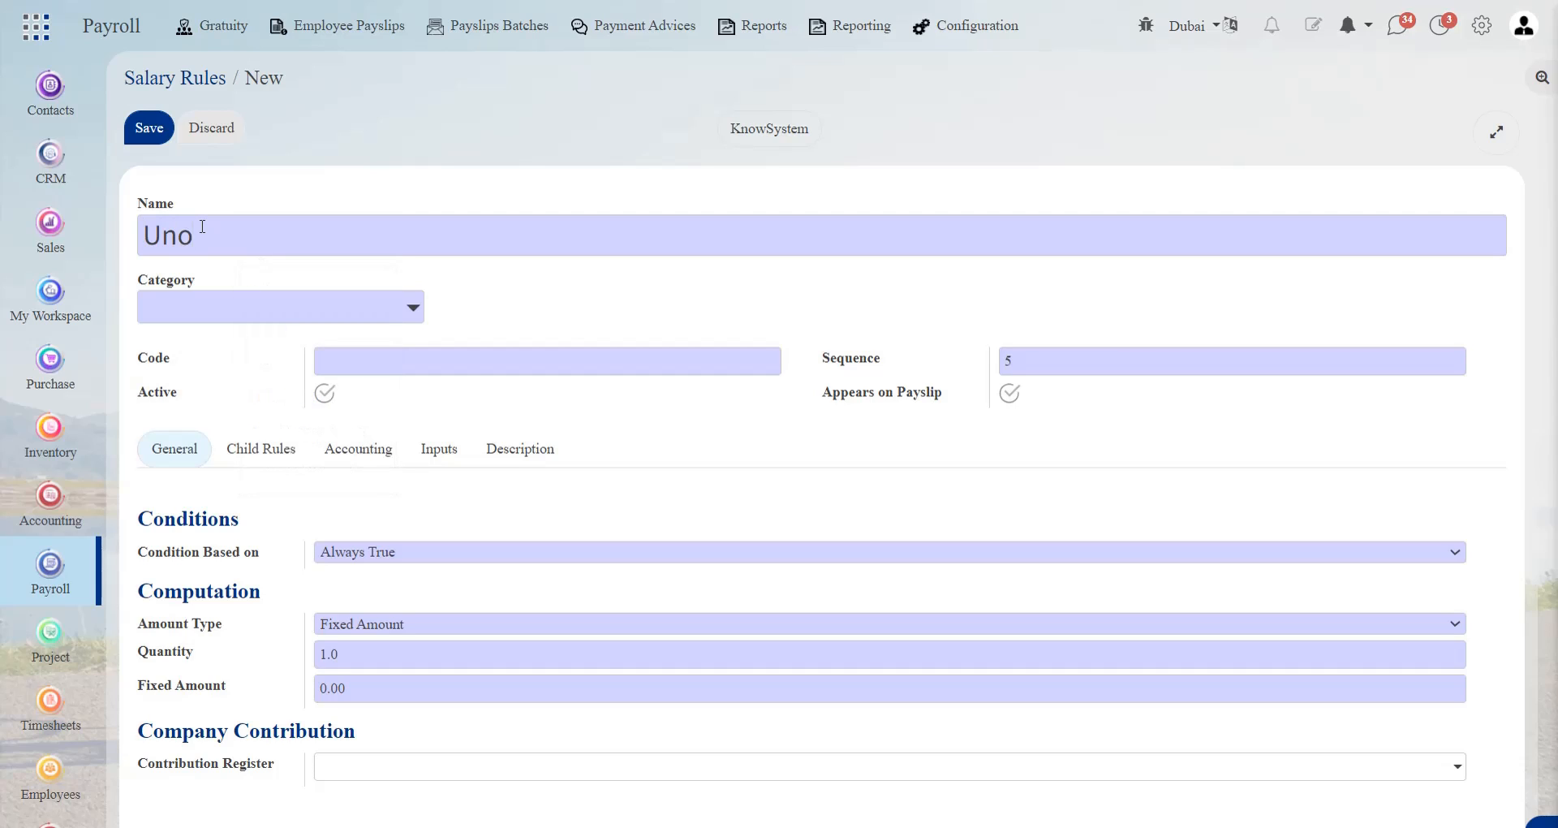
pyautogui.press('BackSpace')
pyautogui.write('paid')
pyautogui.click(203, 318)
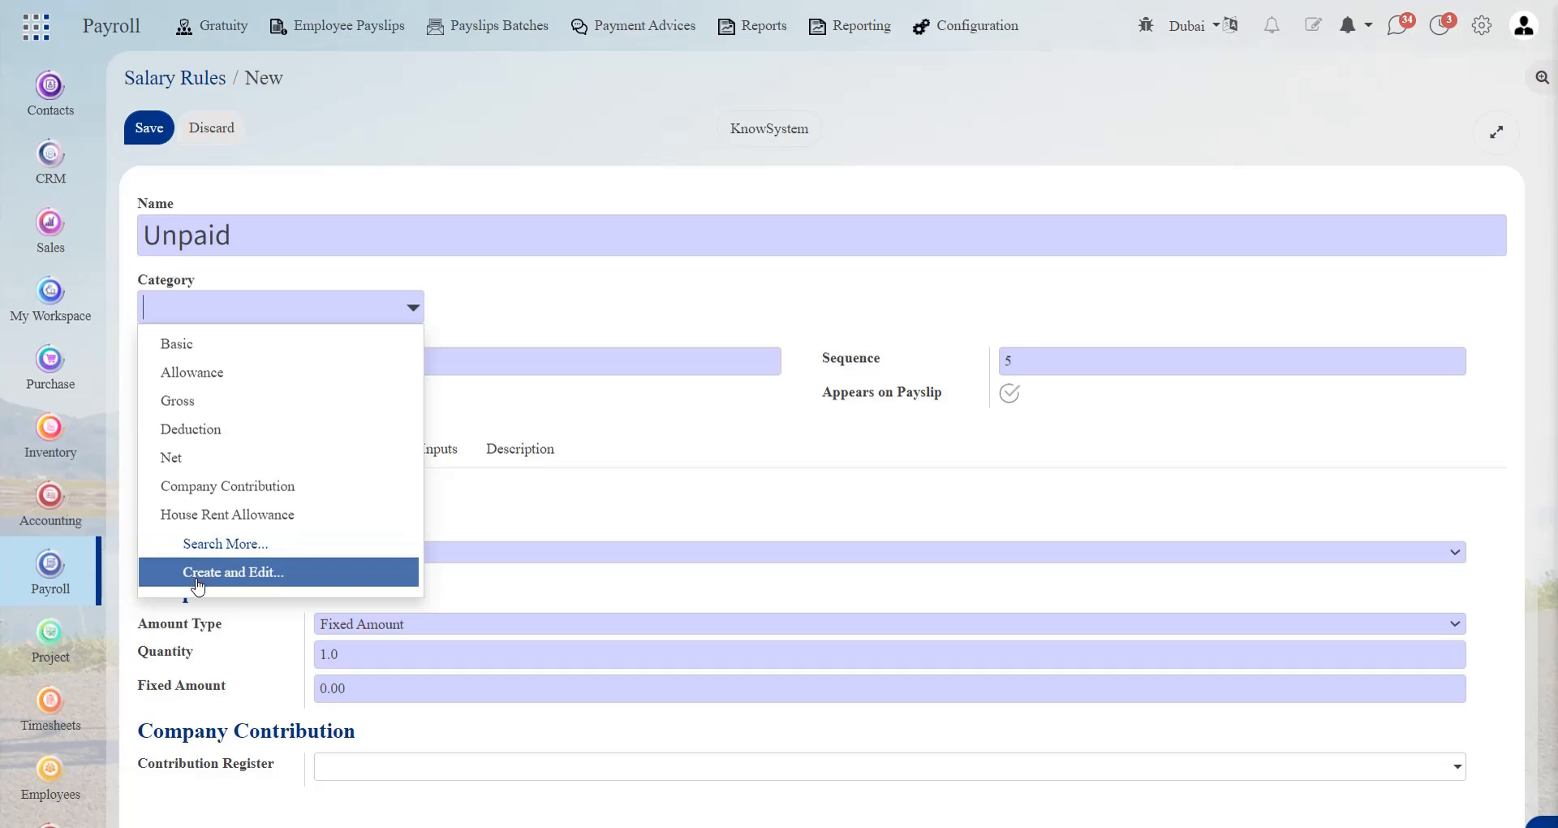
pyautogui.click(218, 430)
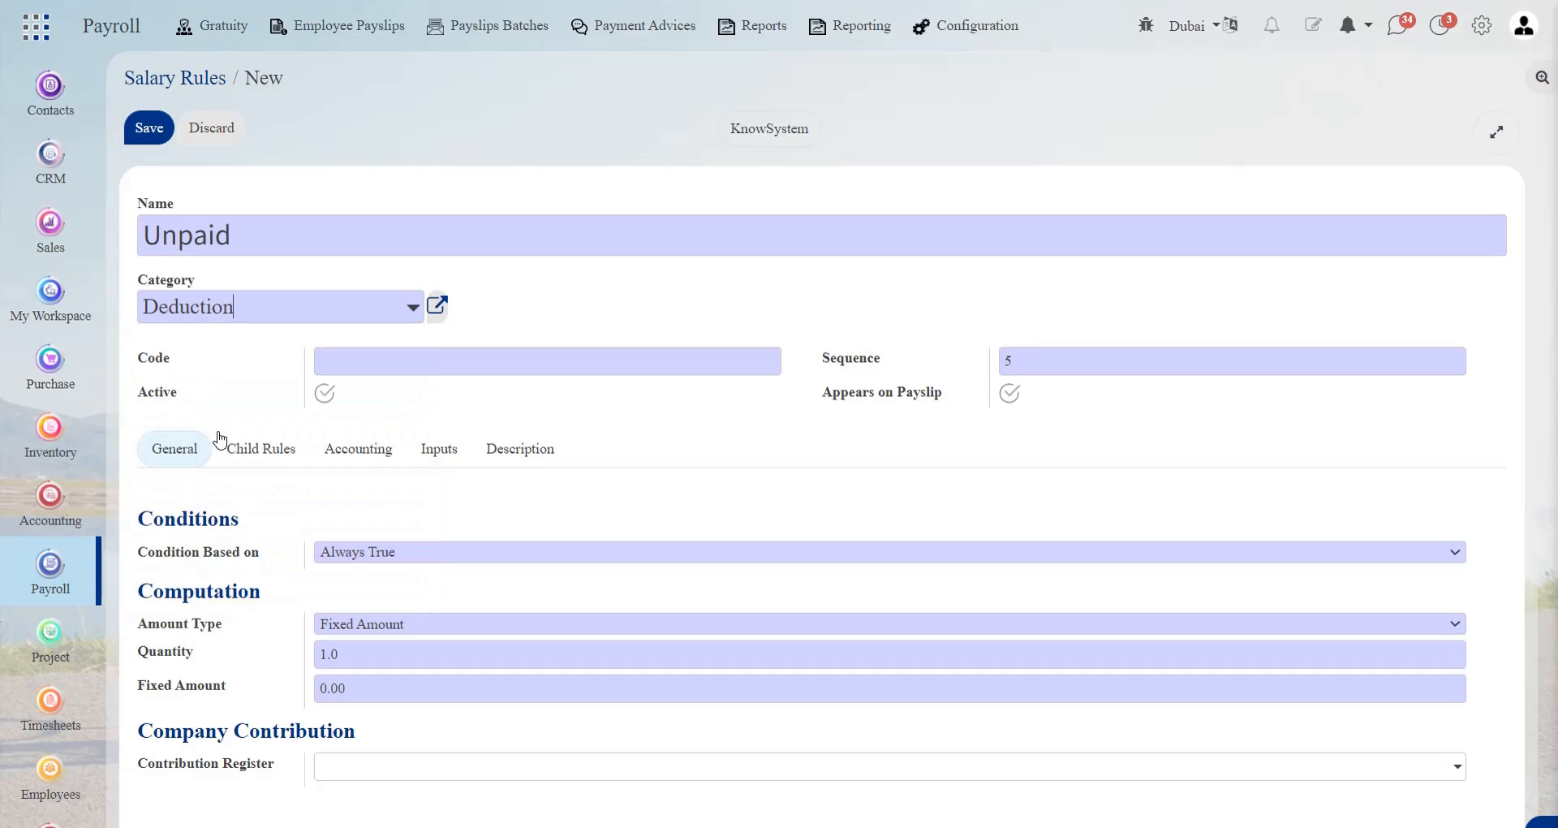
pyautogui.click(423, 362)
pyautogui.write('UNP')
# Base the rule's condition on Always True and compute its amount with Python code result=-(worked_days.Unpaid and worked_days.Unpaid.number_of_days*(contract.wage/30)) or False
pyautogui.click(388, 553)
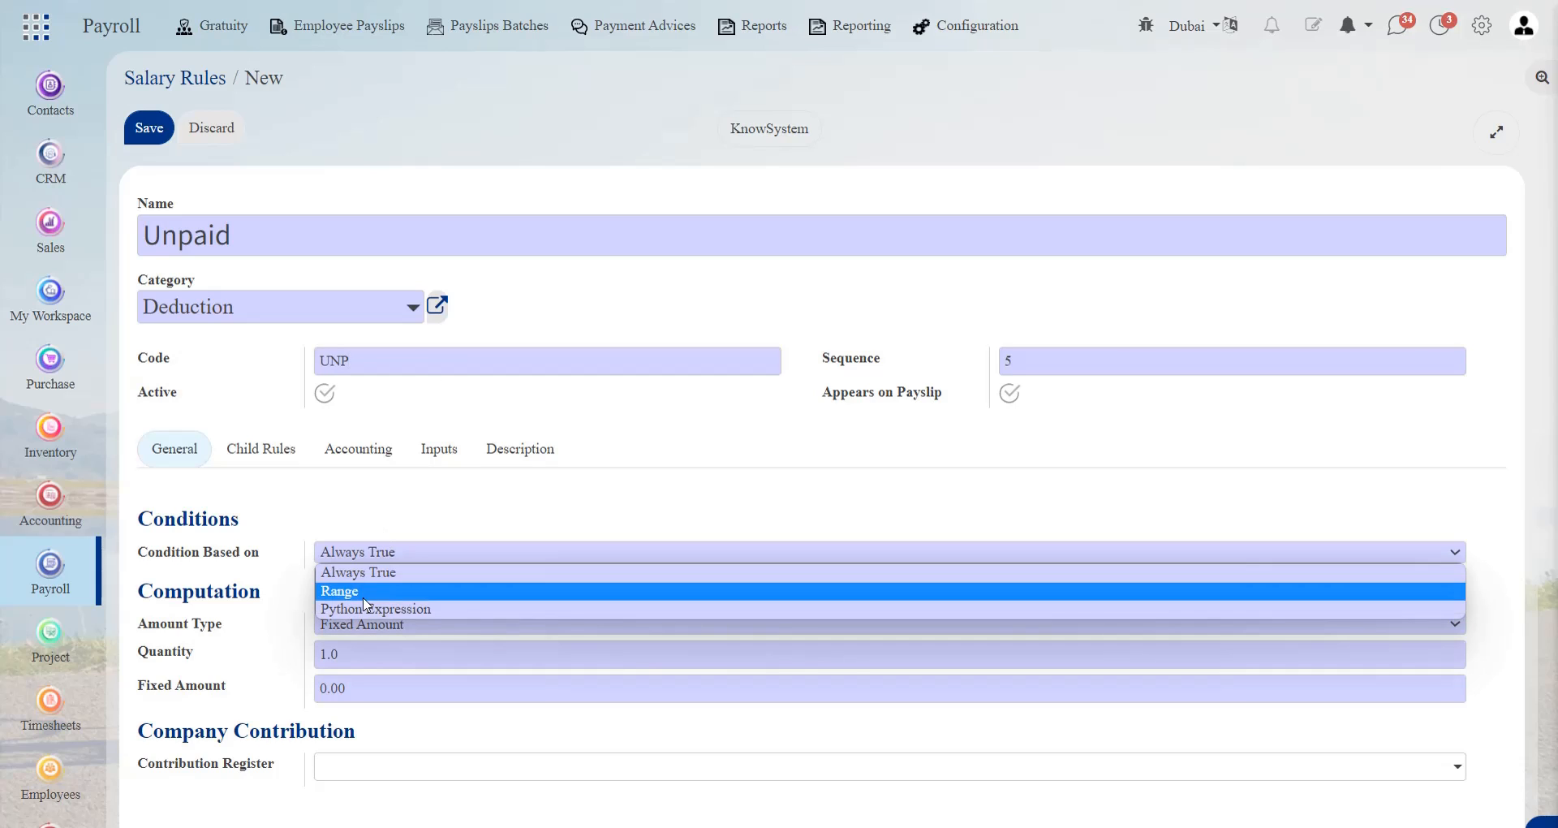
pyautogui.click(381, 572)
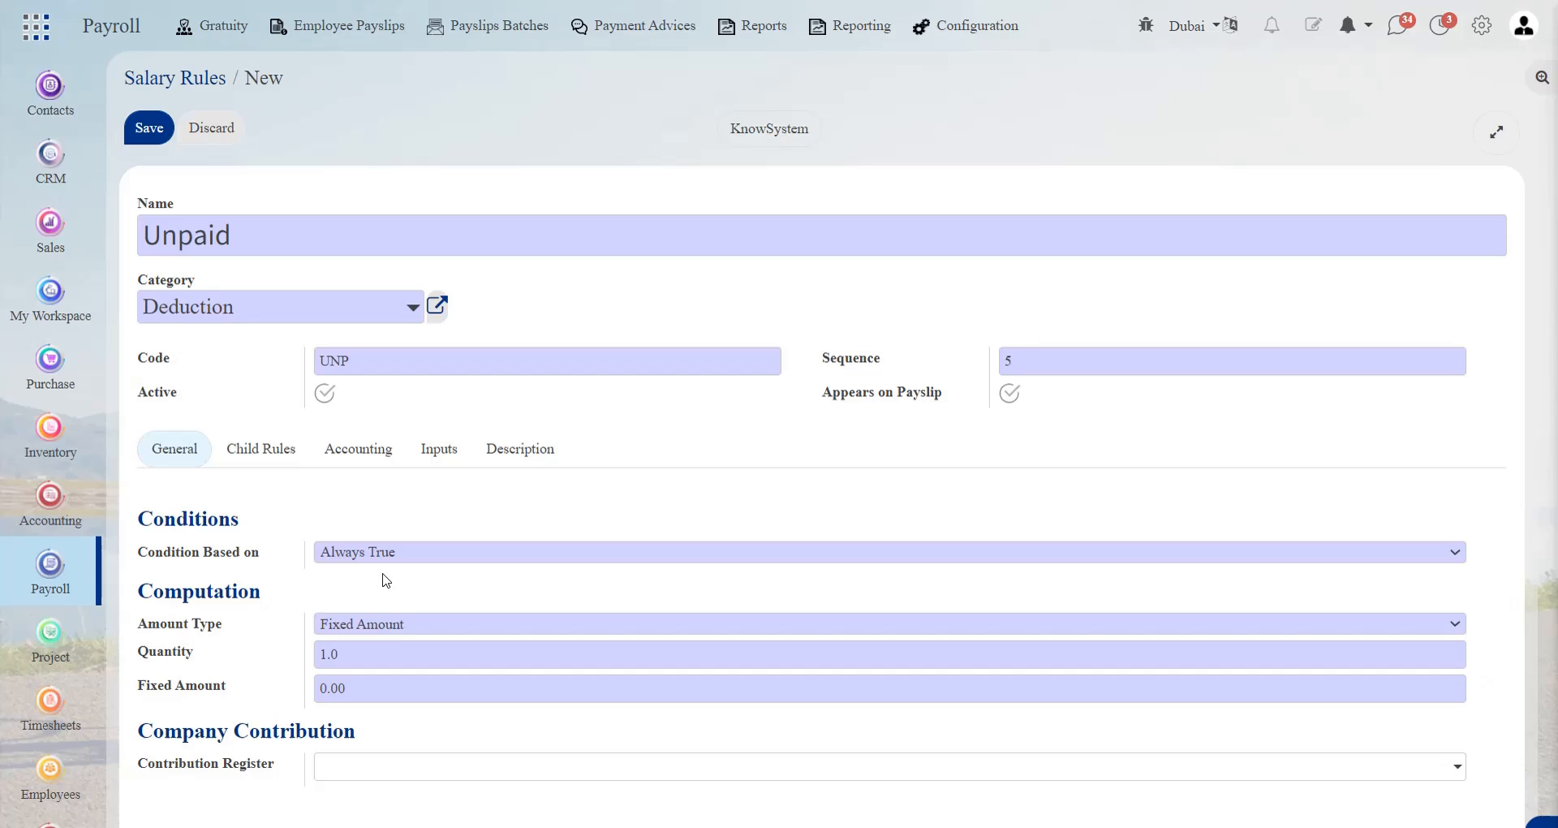
pyautogui.click(405, 627)
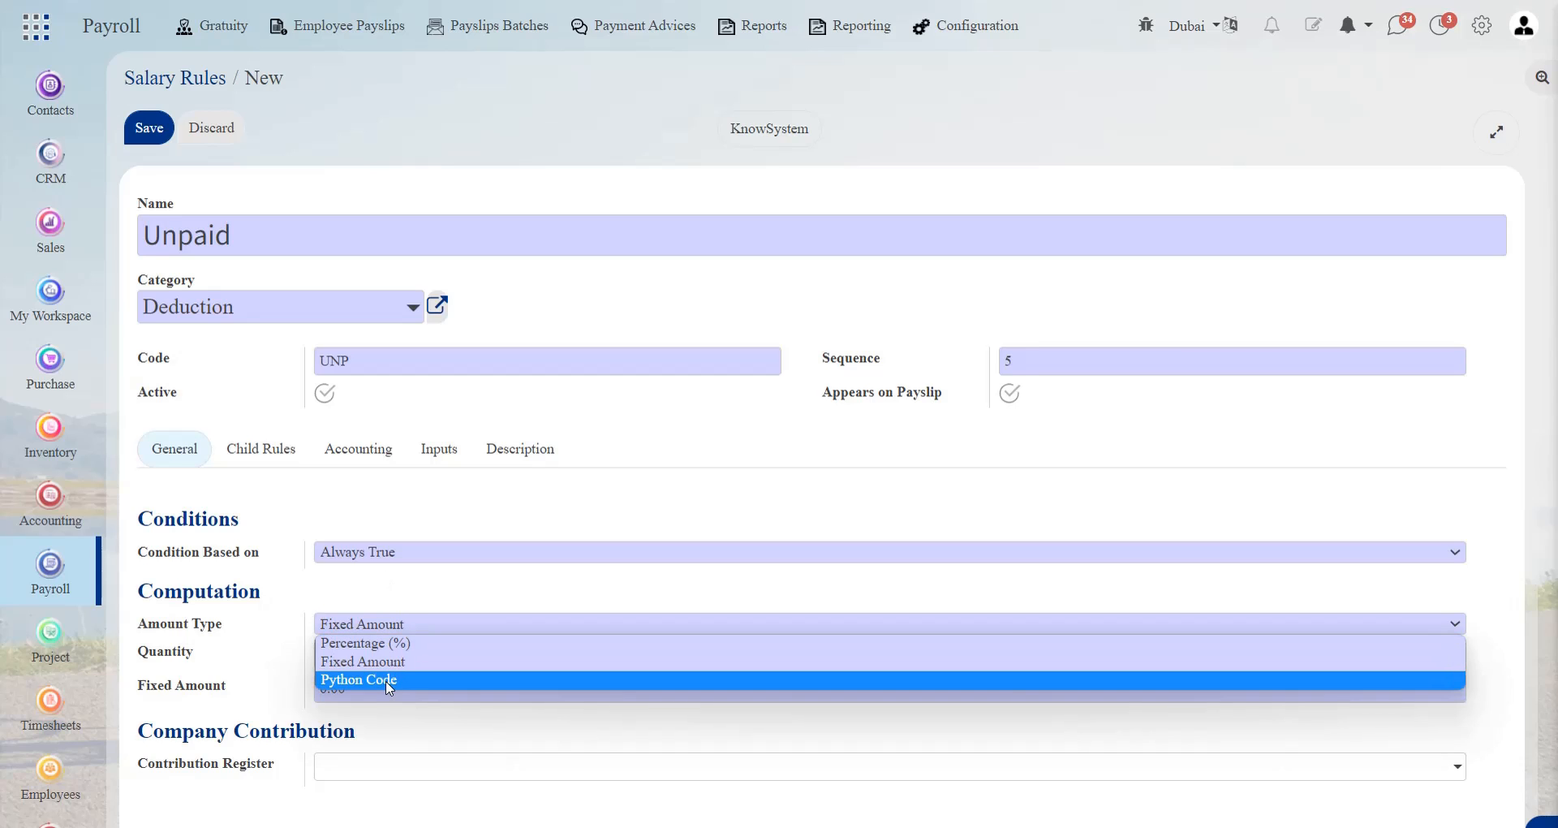
pyautogui.click(388, 687)
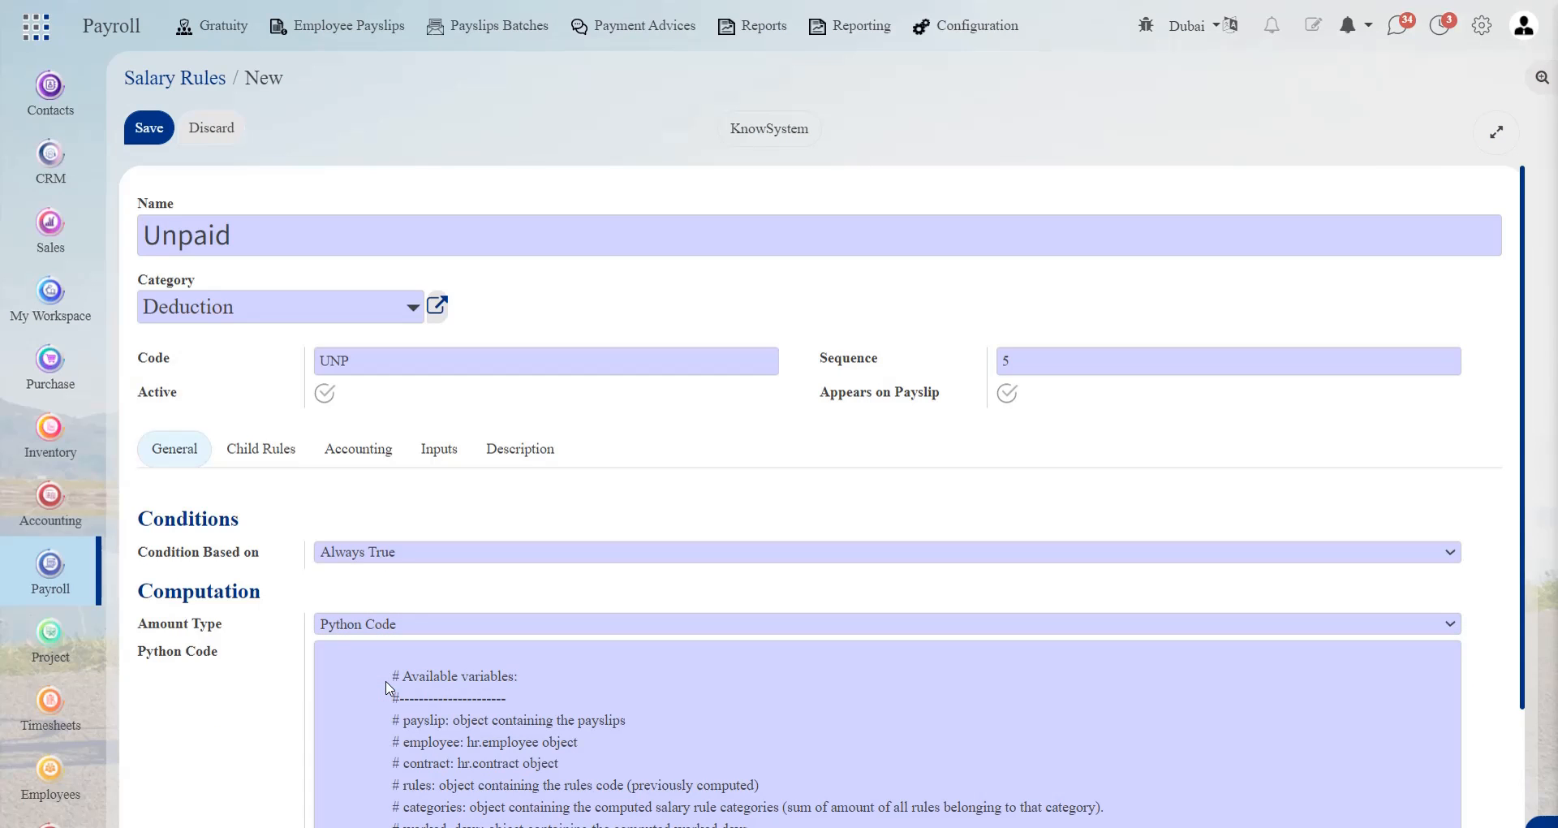
pyautogui.click(334, 649)
pyautogui.moveTo(524, 672); pyautogui.dragTo(682, 825)
pyautogui.press('BackSpace')
pyautogui.write('result=-(worked_days.Unpaid and worked_days.Unpaid.number_of_days*(contract.wage/30)) or False')
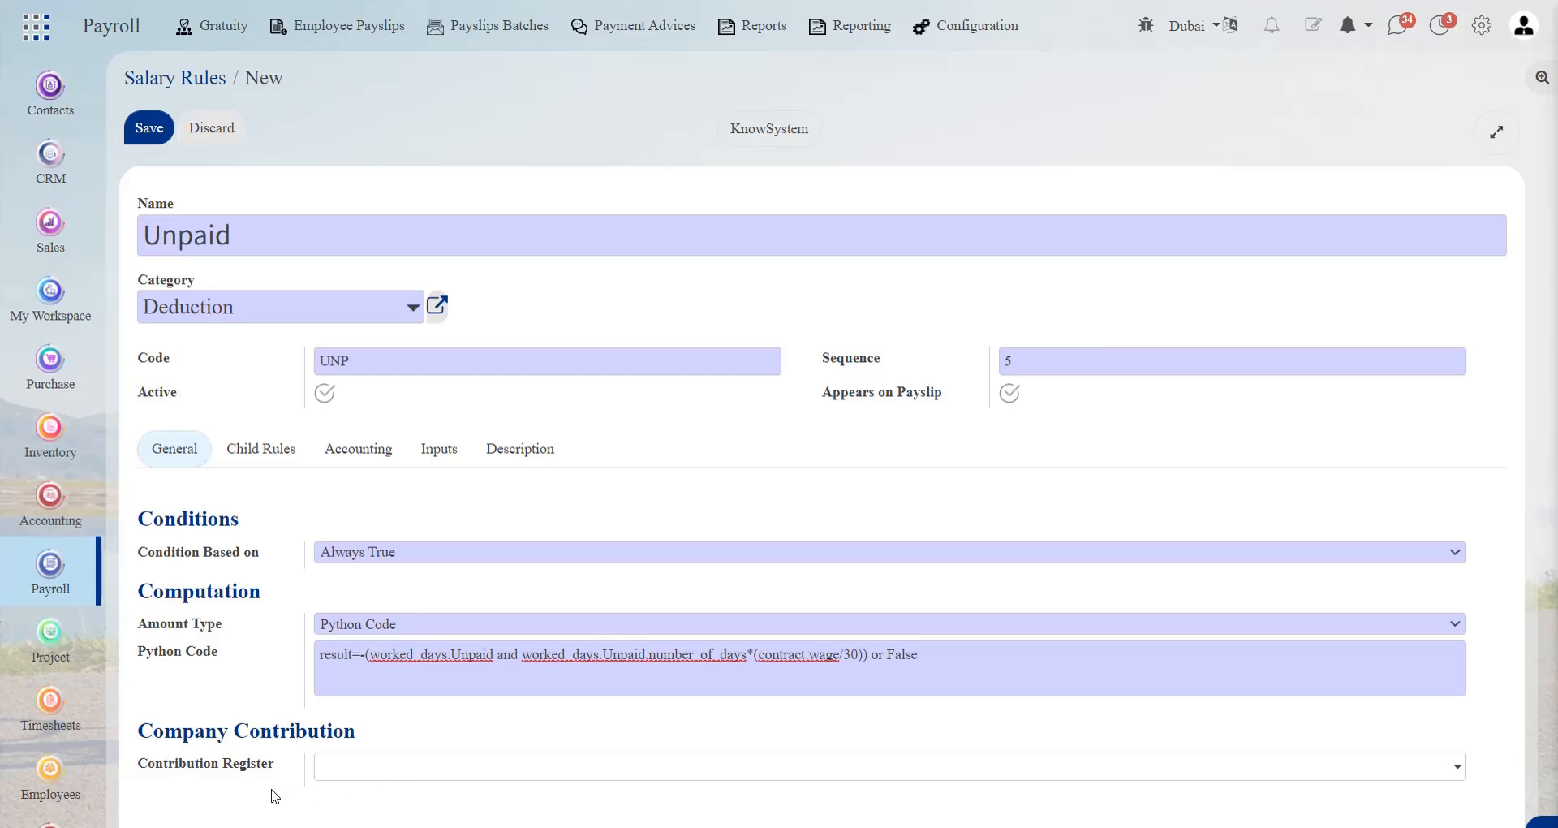
# Review the Unpaid rule's child rules, accounting and inputs, and open its description for editing
pyautogui.click(288, 455)
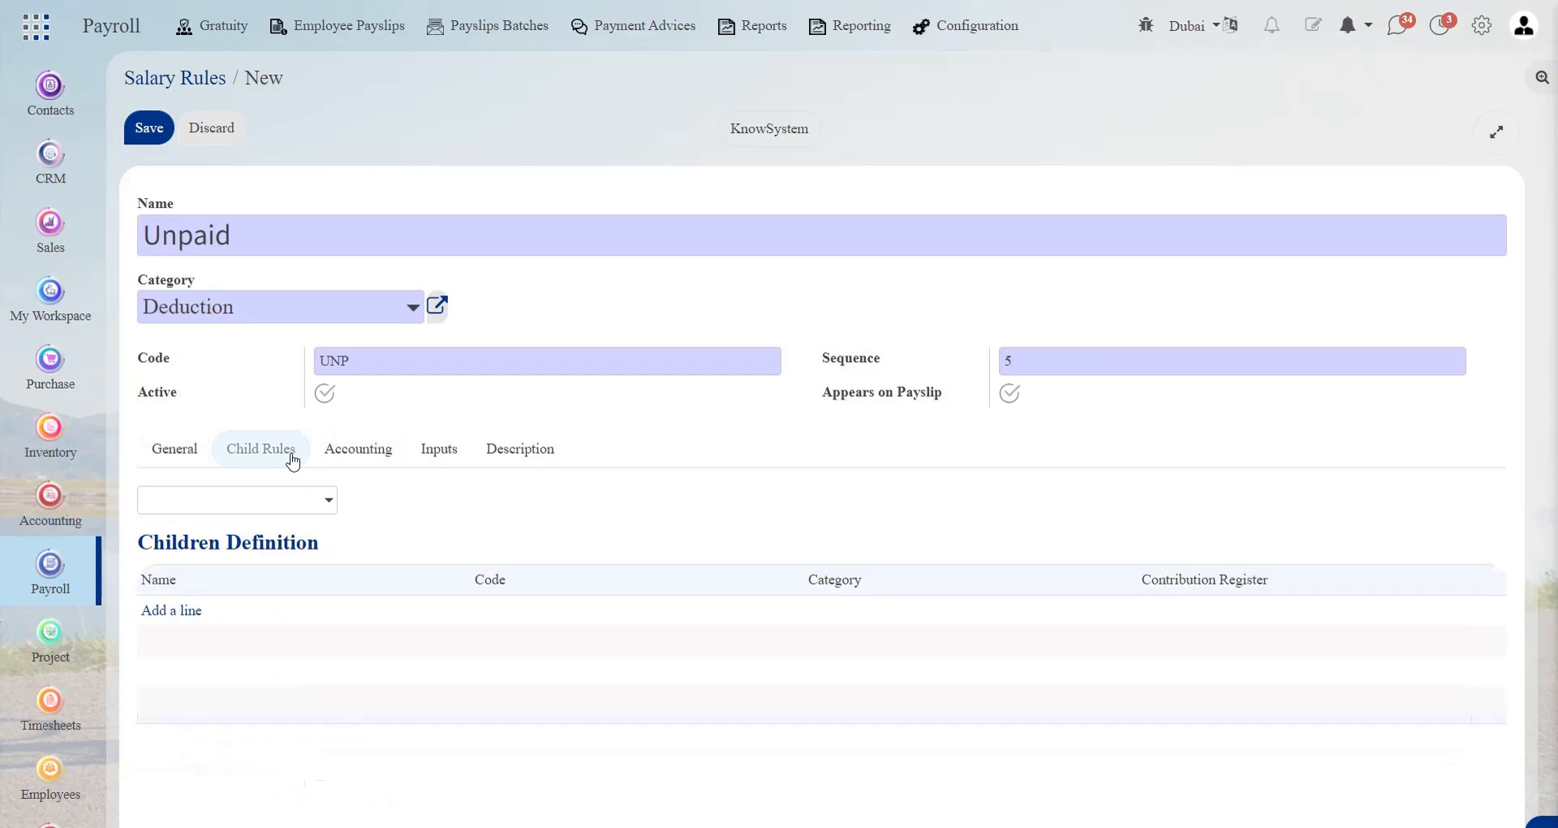
pyautogui.click(375, 464)
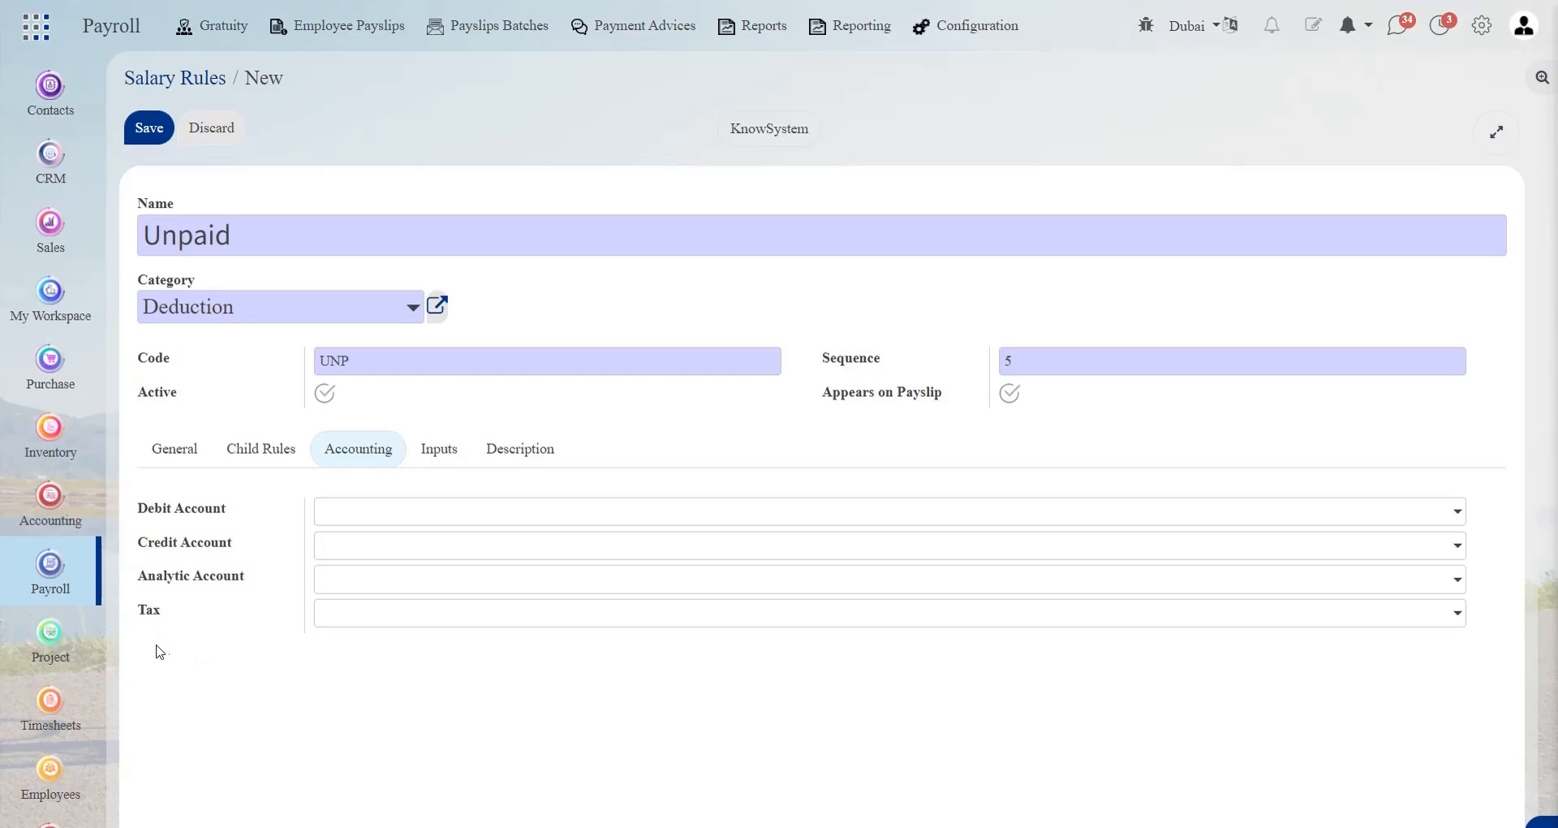
pyautogui.click(439, 461)
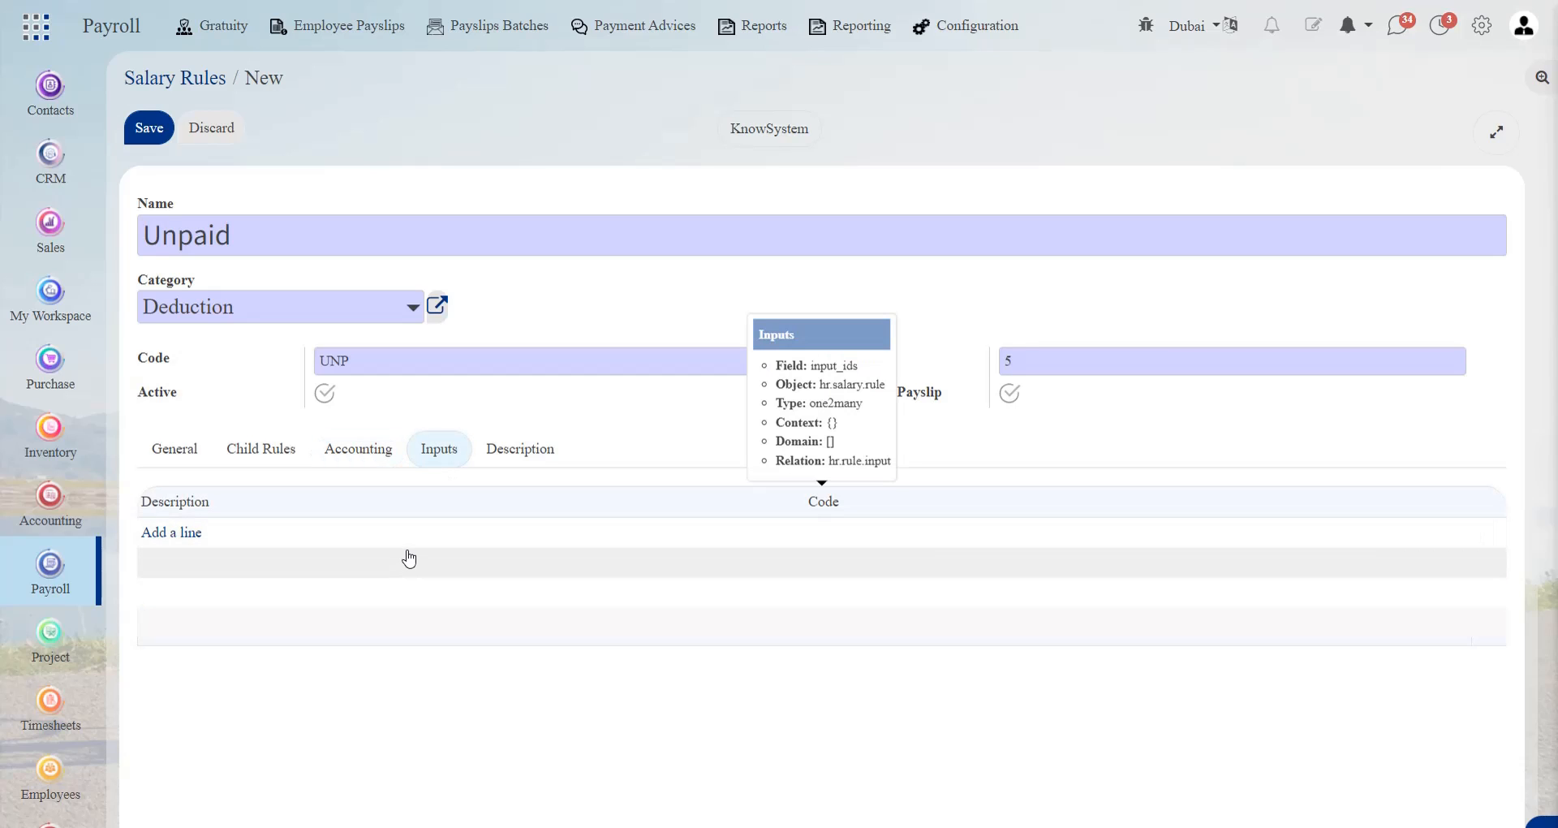
pyautogui.click(507, 467)
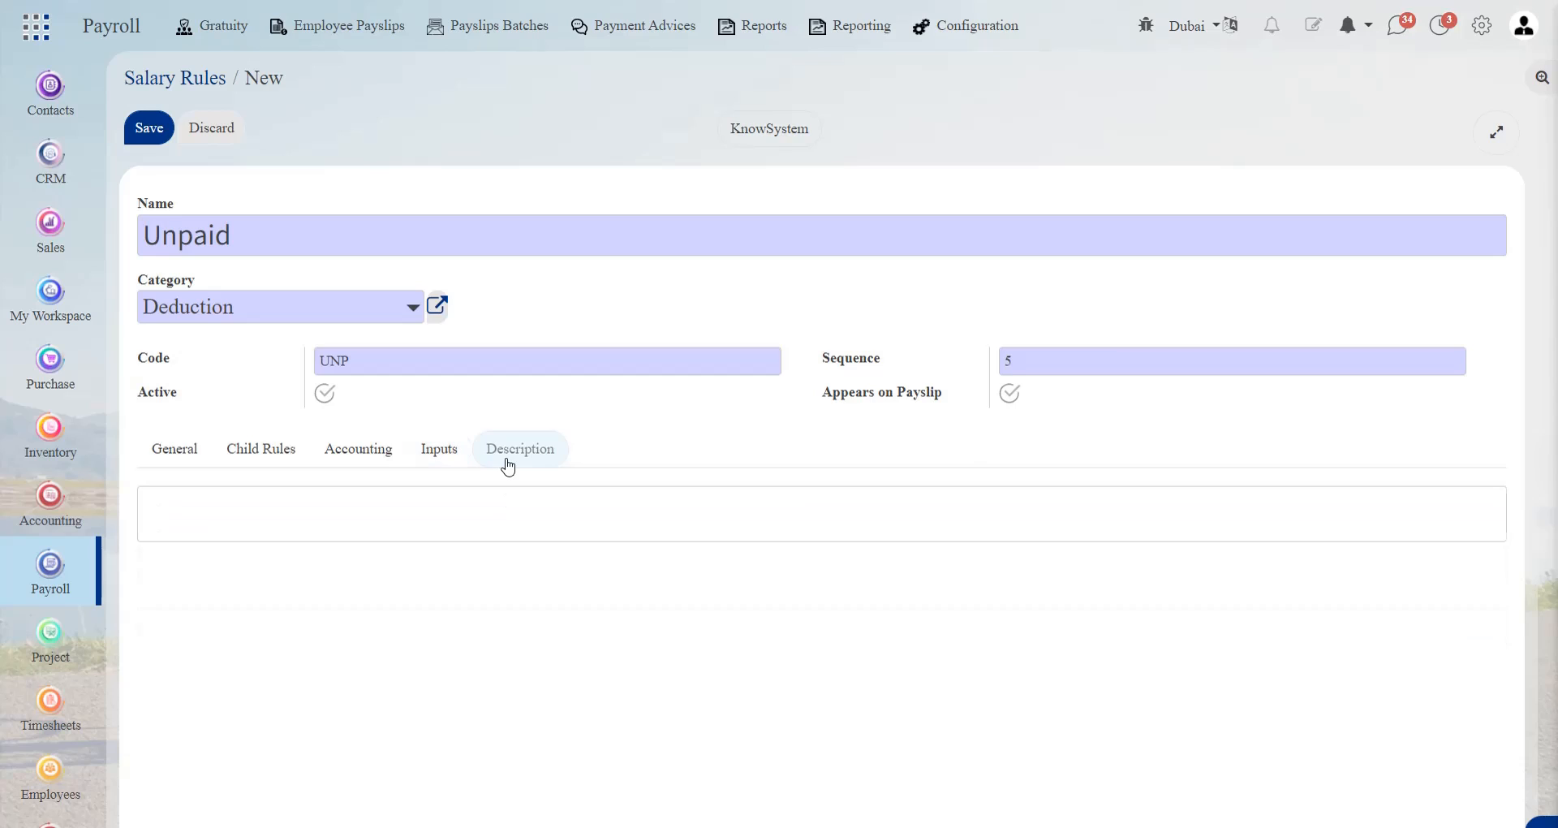
pyautogui.click(329, 517)
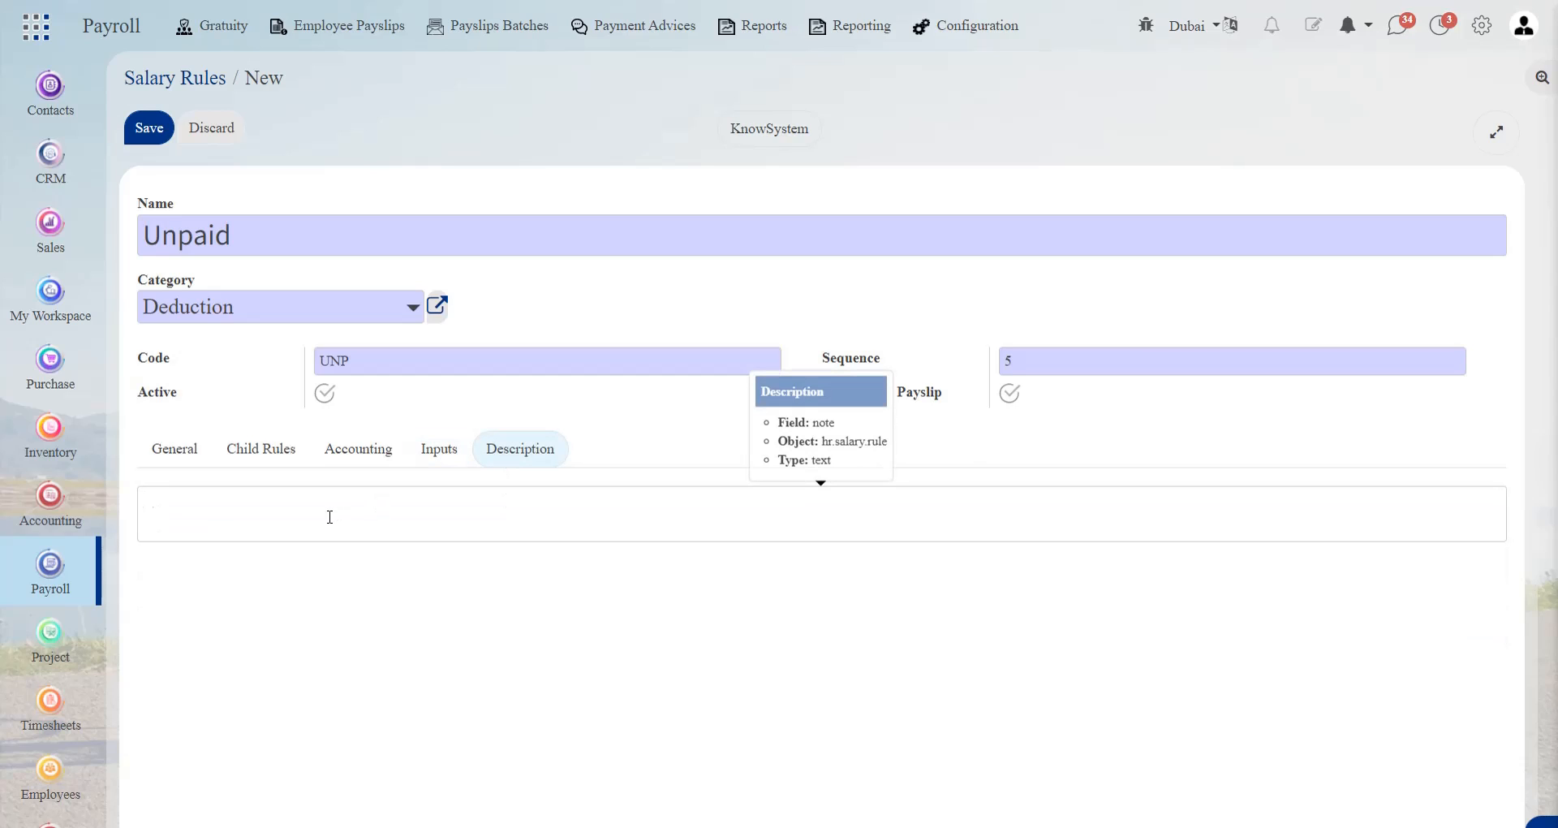
# Enter Unpaid as the new salary rule's description and save the rule
pyautogui.write('Unpaid')
pyautogui.click(158, 139)
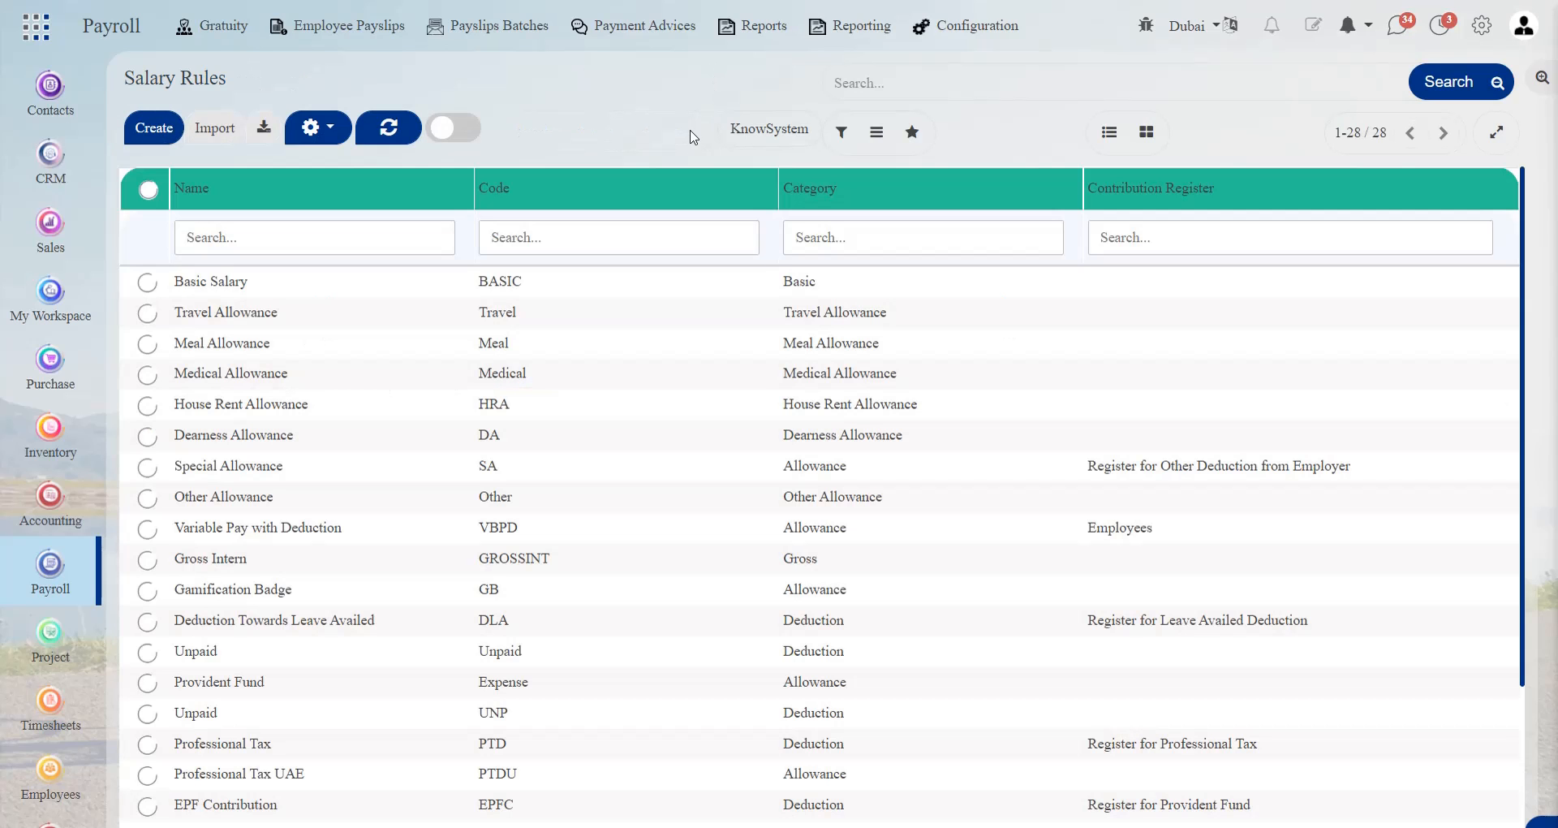
# Add the Unpaid deduction rule with code UNP to the Internship salary structure, save it and return to the salary structures list
pyautogui.click(972, 45)
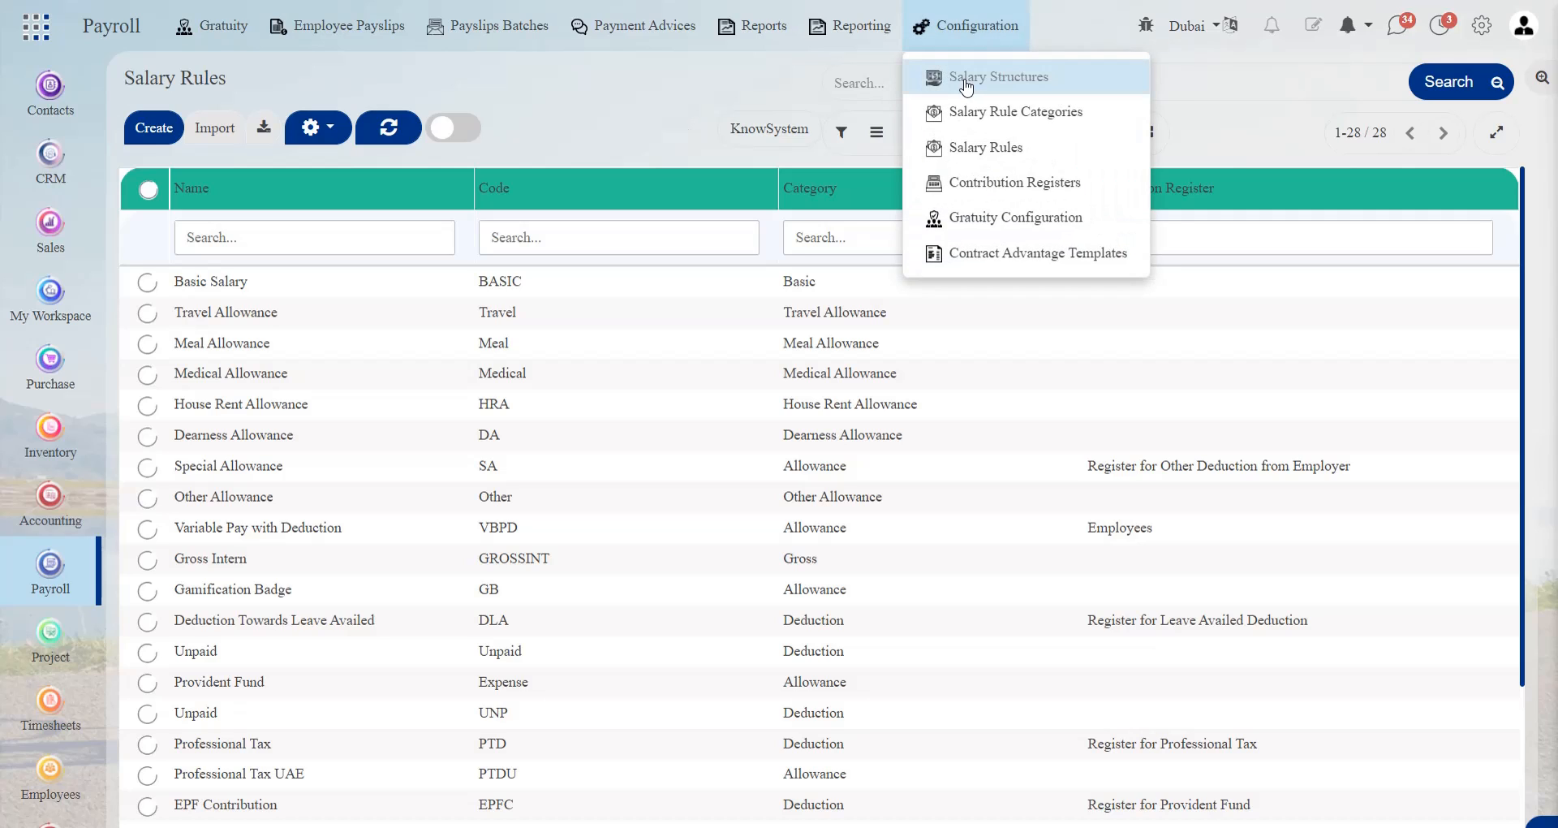
pyautogui.click(966, 82)
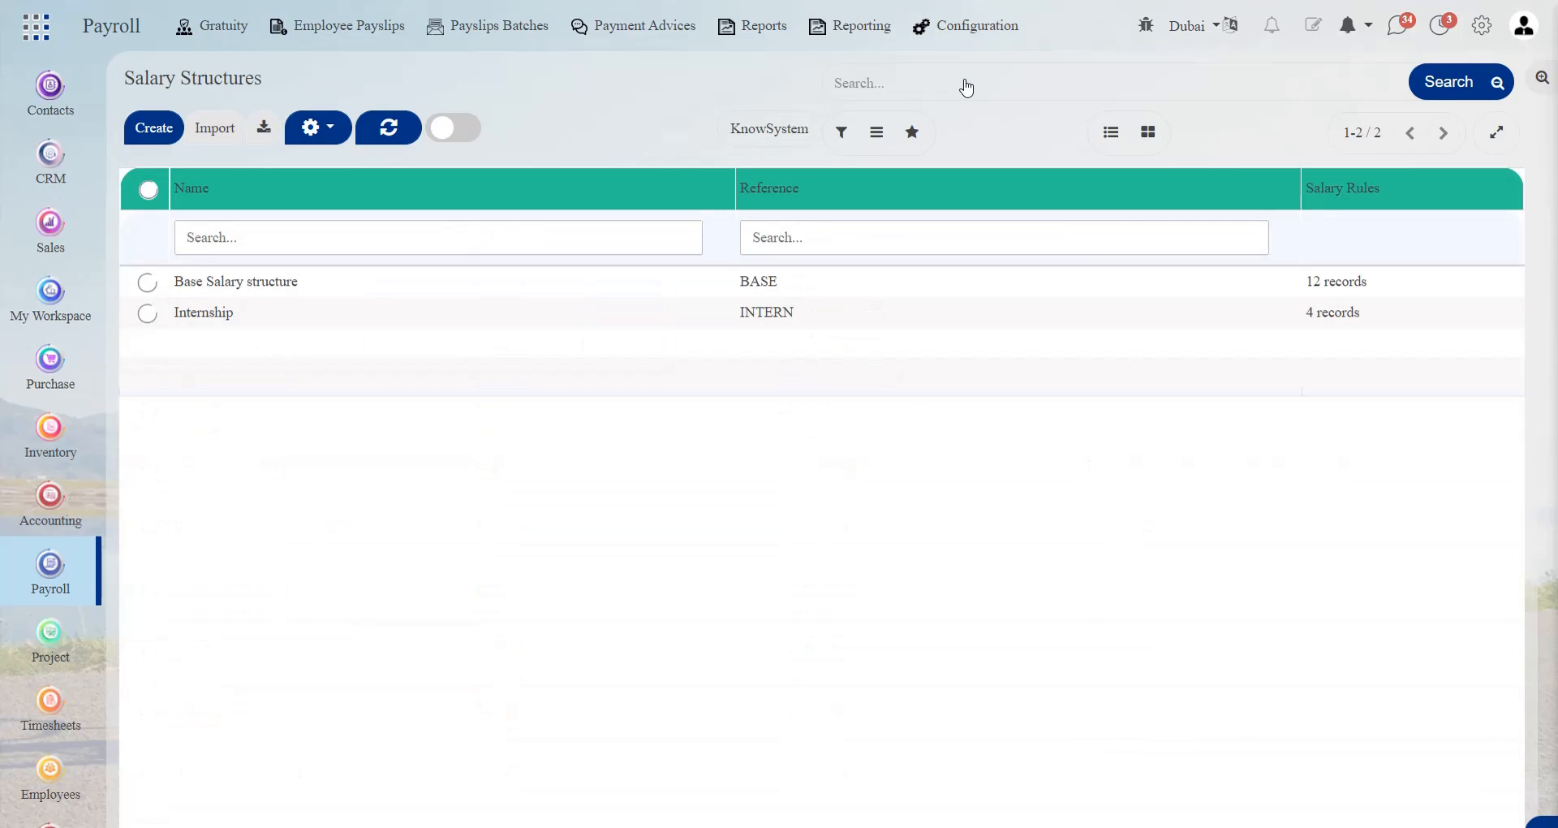
pyautogui.click(485, 316)
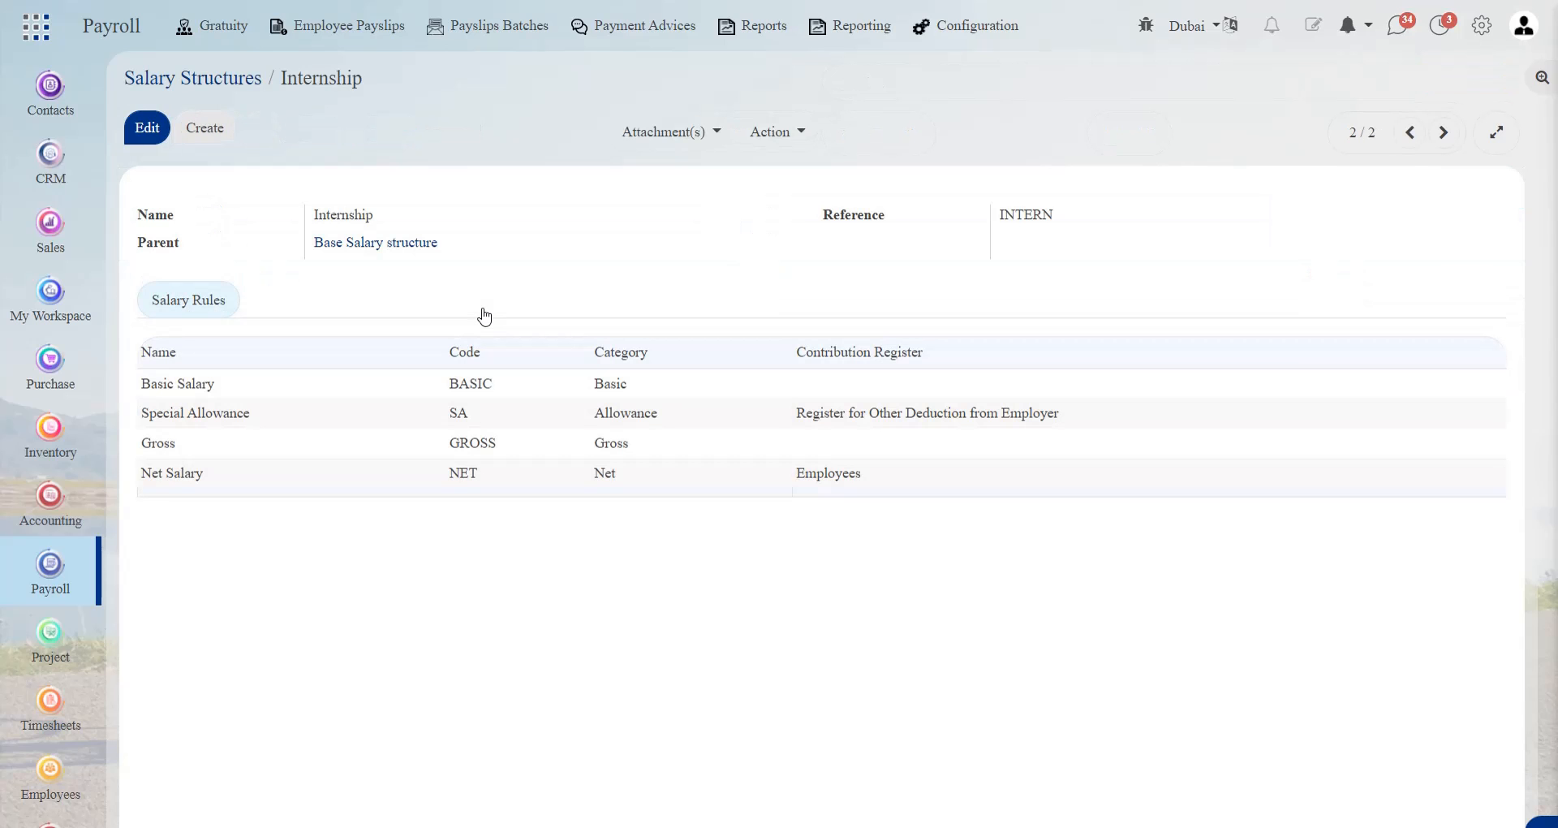
pyautogui.click(152, 133)
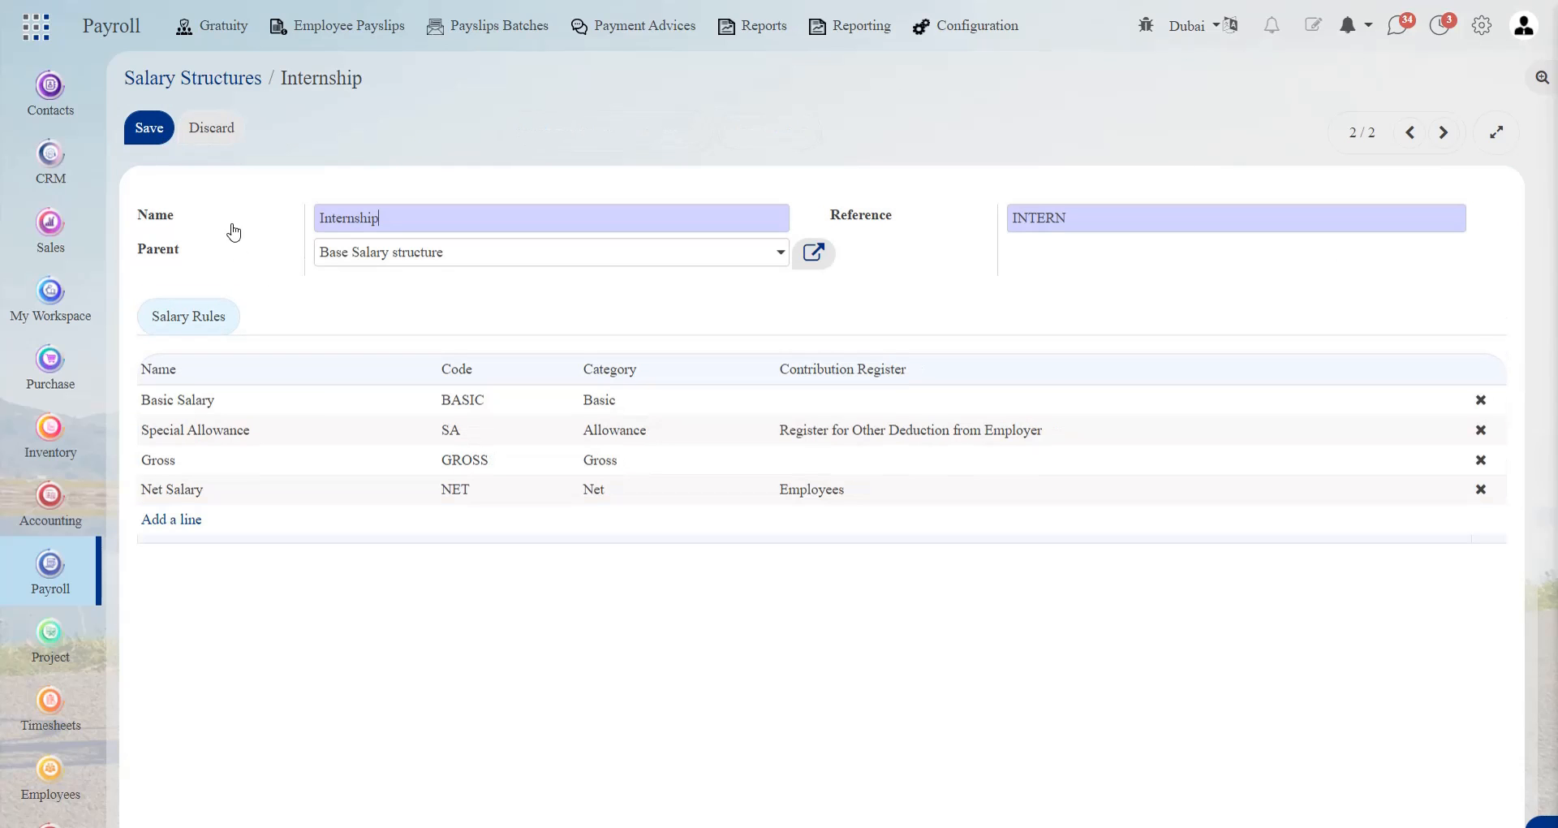
pyautogui.click(175, 520)
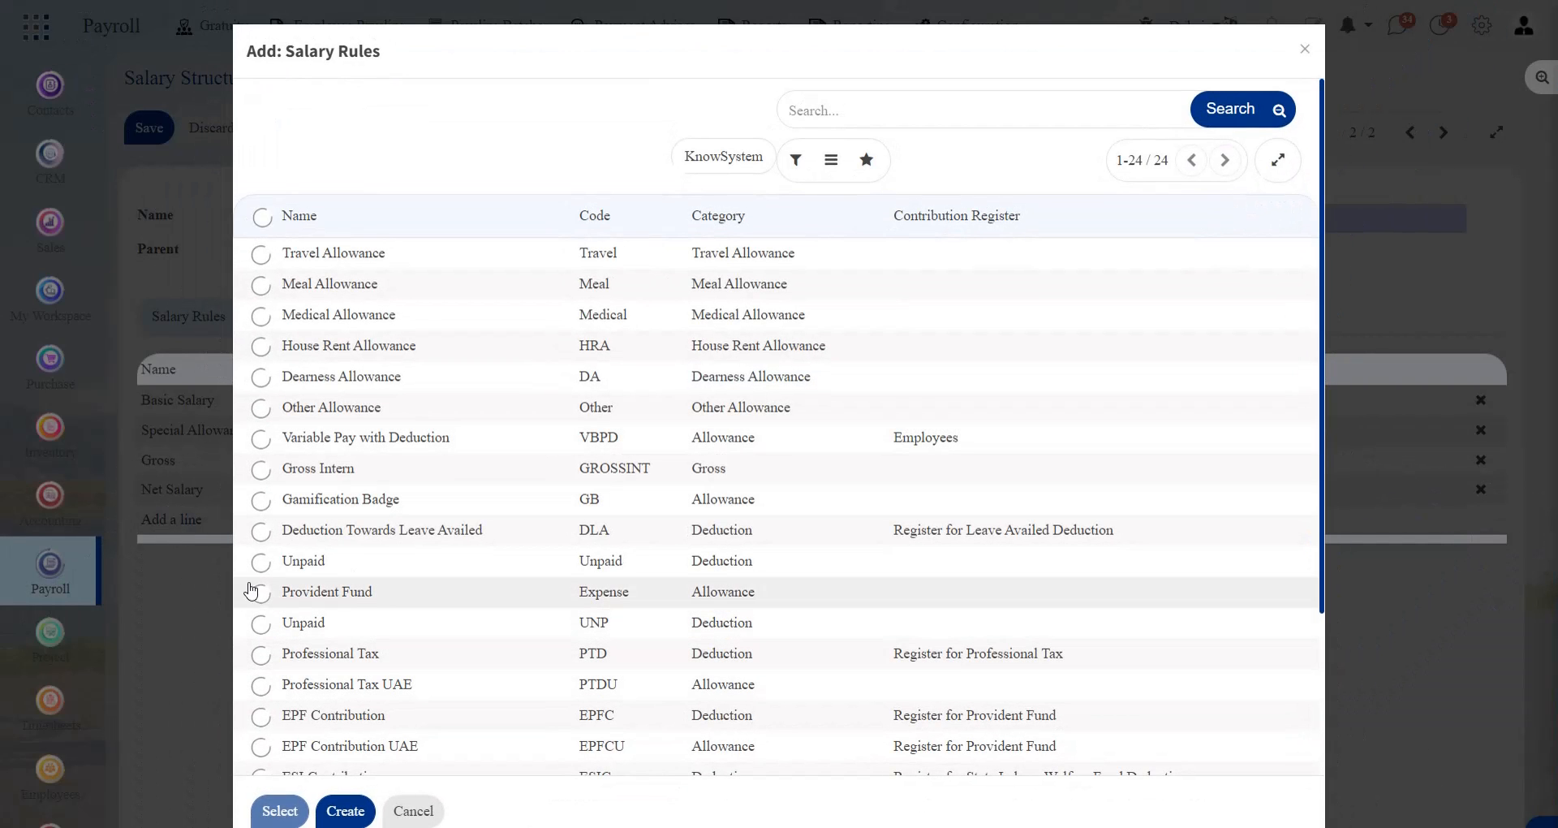
pyautogui.click(261, 623)
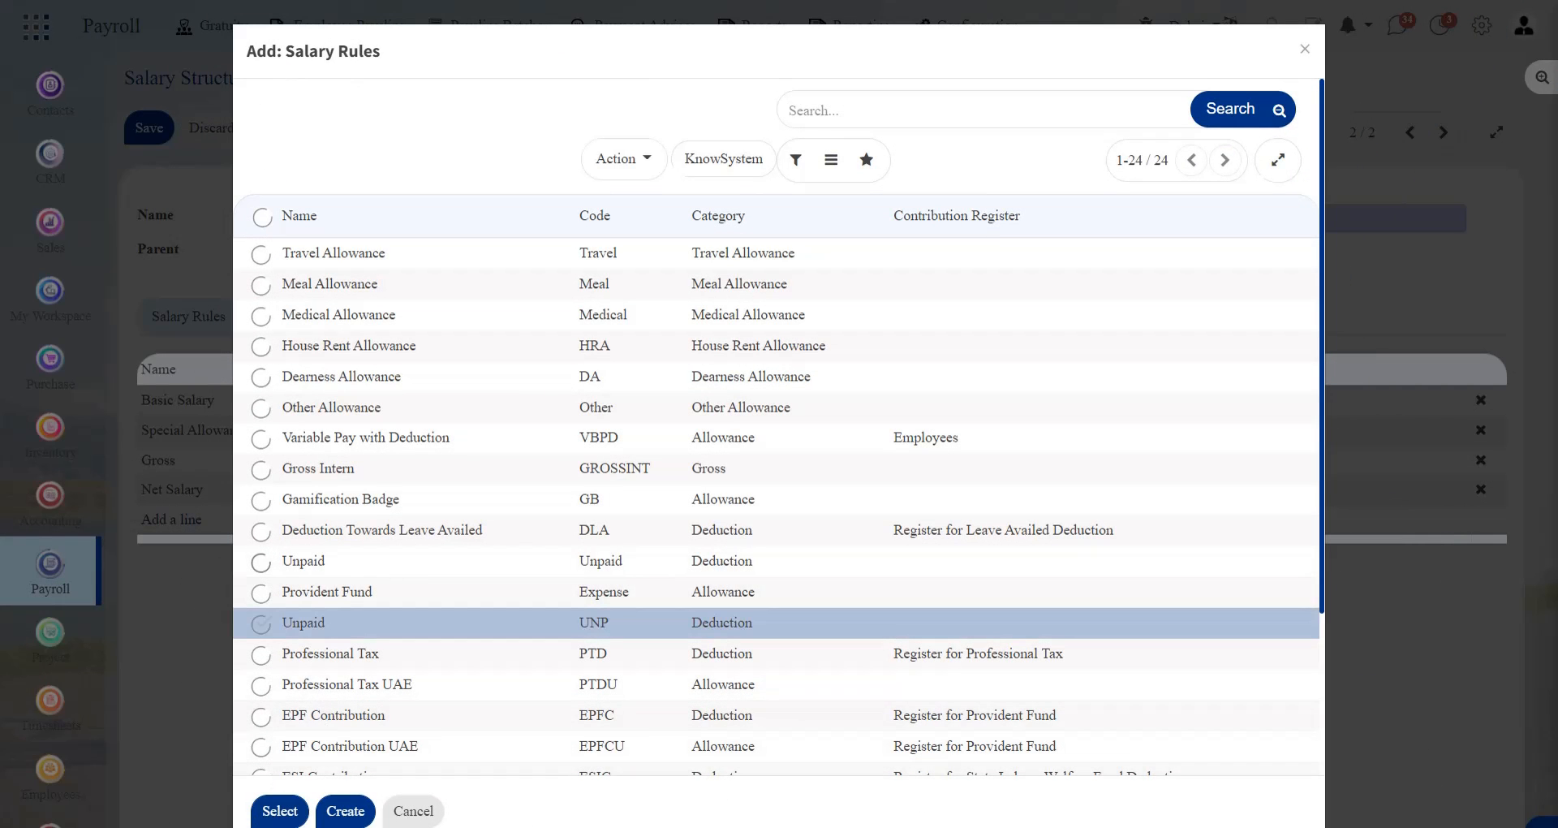
pyautogui.click(276, 811)
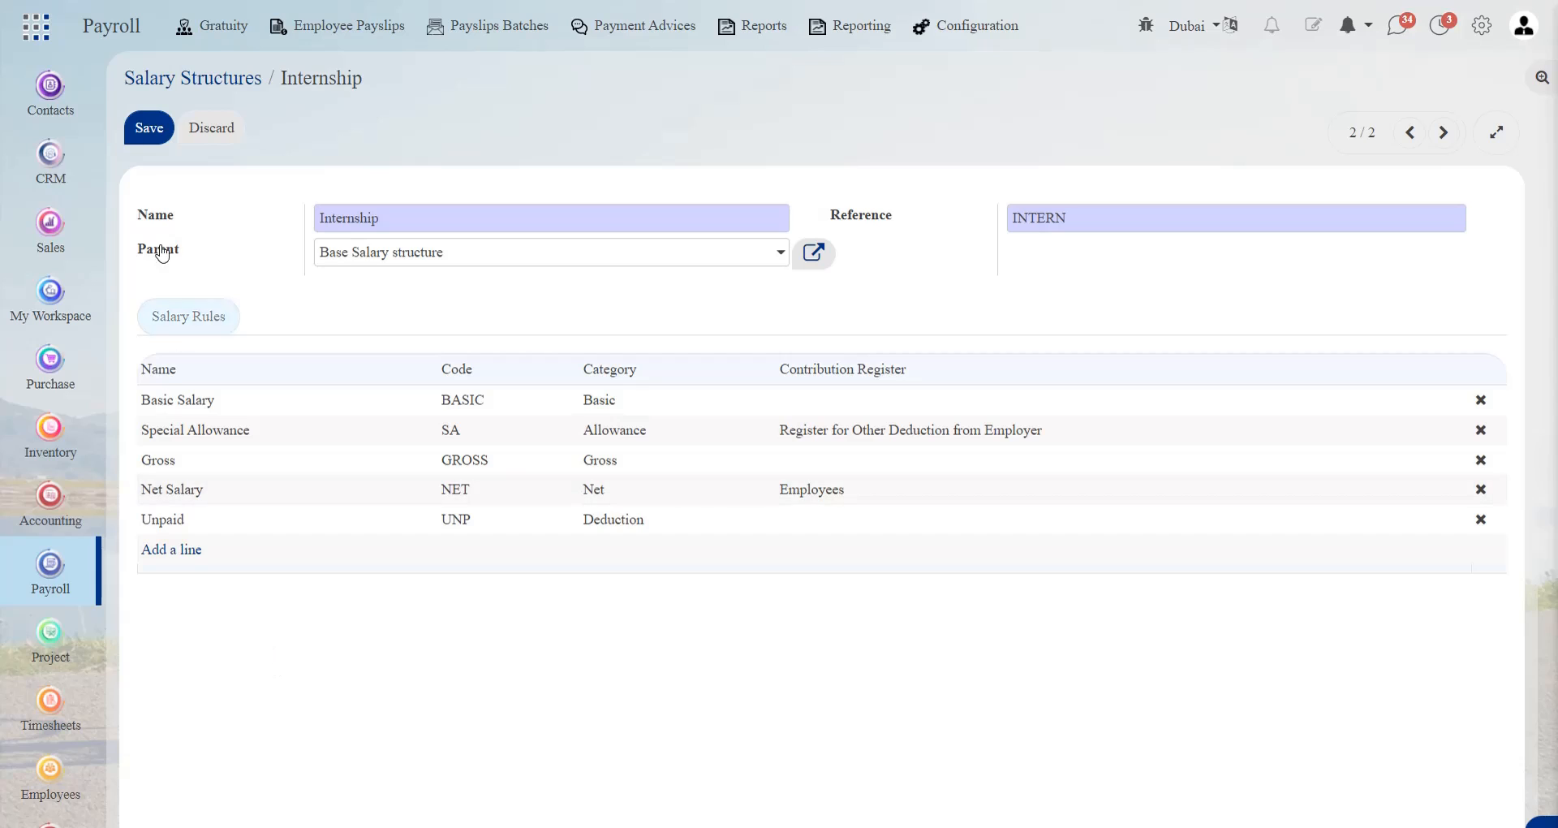
pyautogui.click(147, 136)
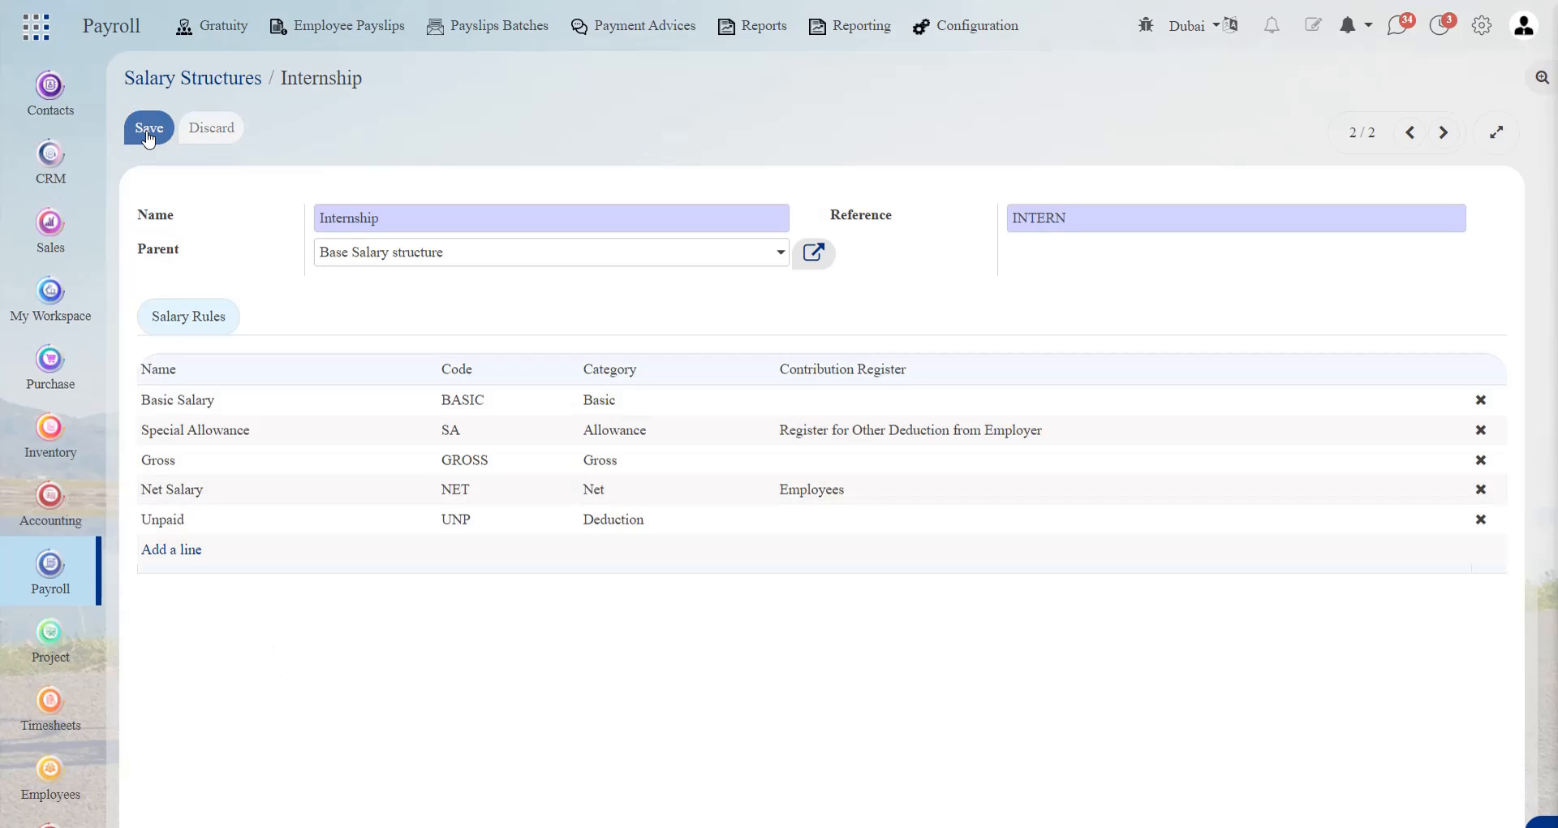
pyautogui.click(188, 84)
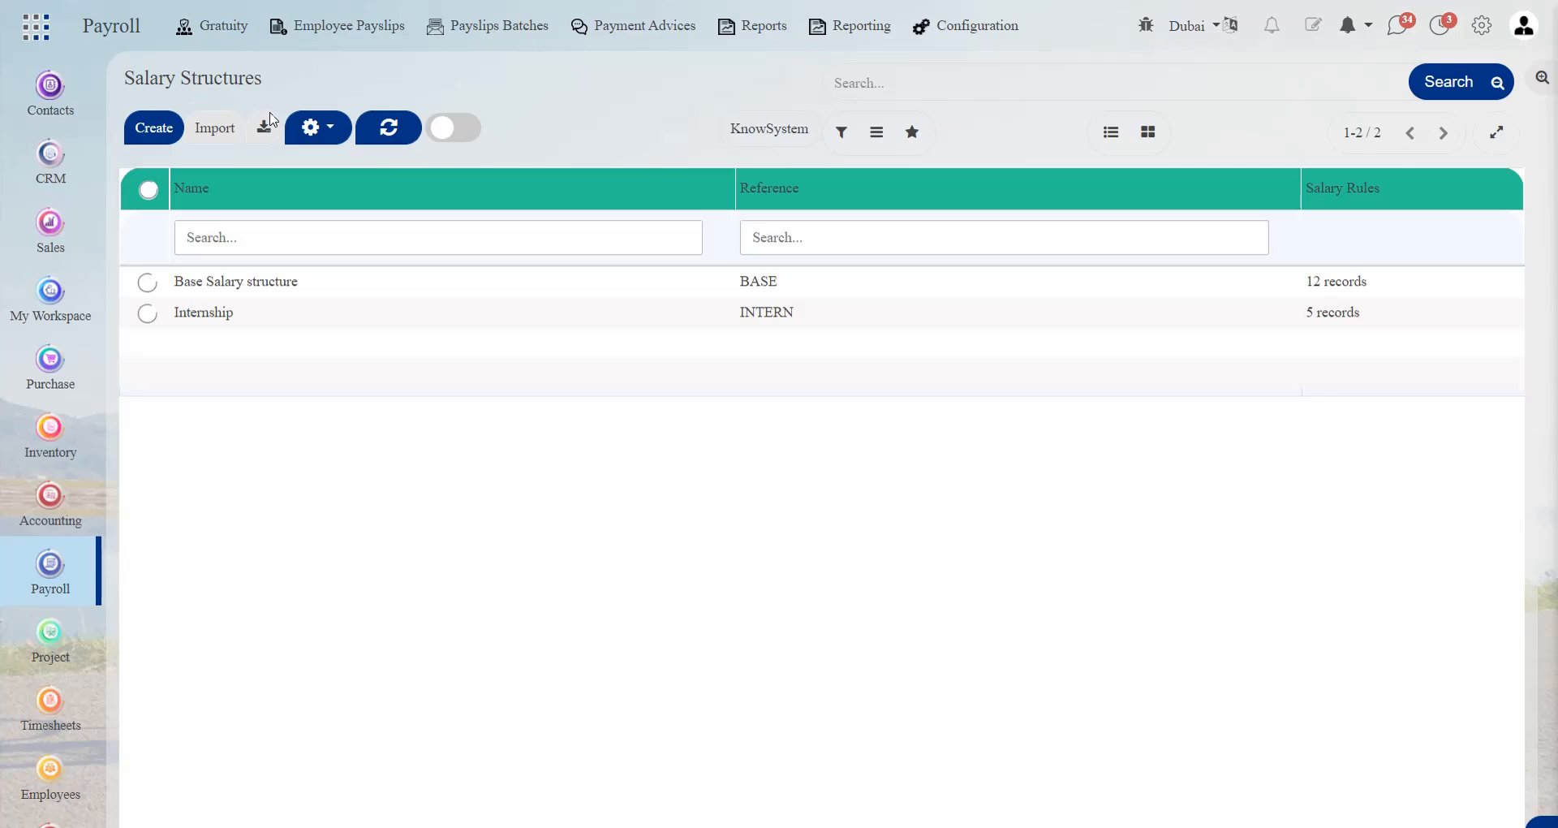